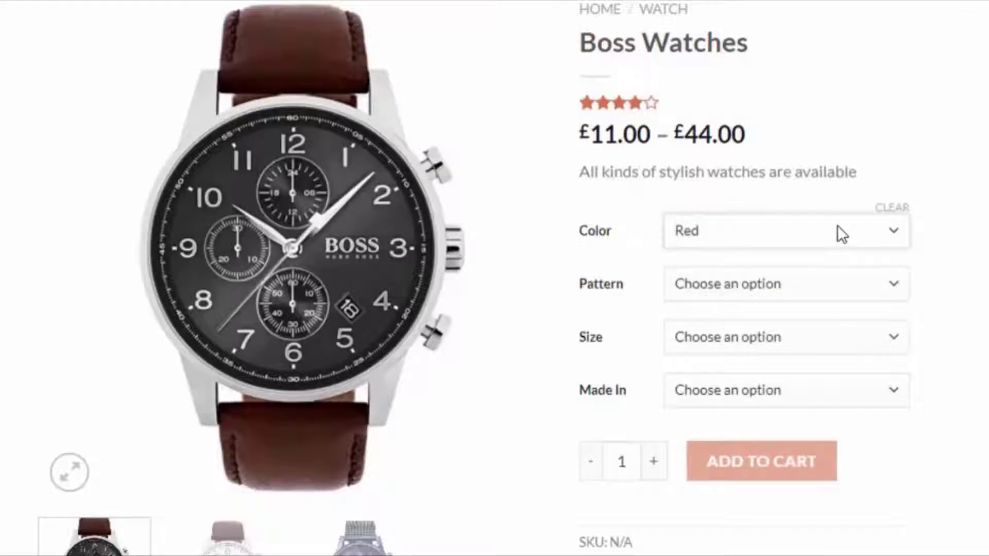
click(836, 227)
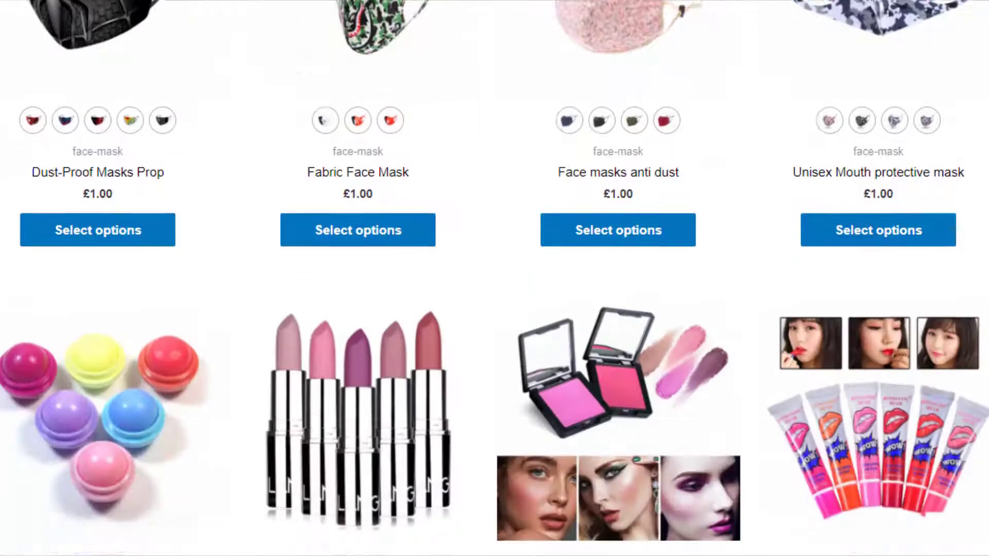
scroll(495, 278, down, 5)
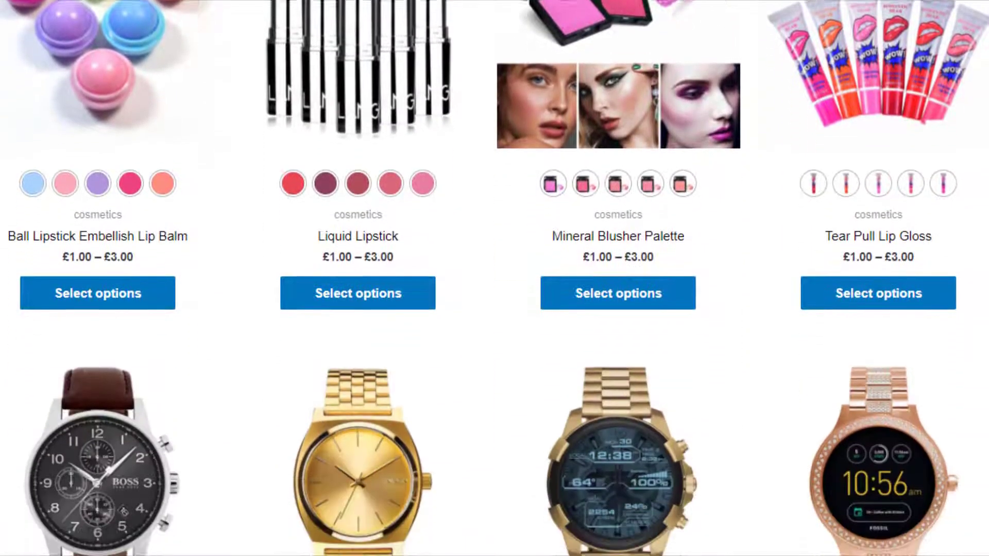
scroll(495, 278, down, 7)
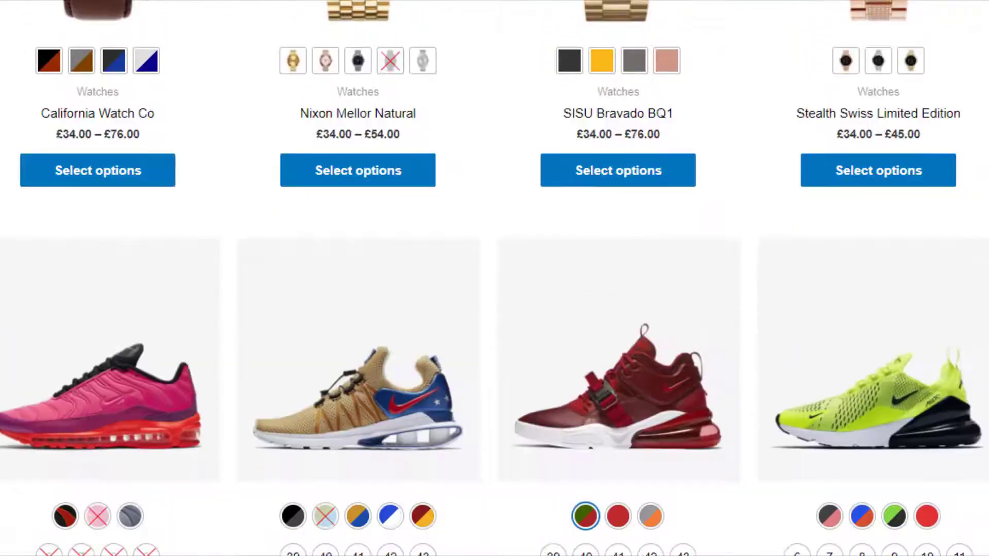
scroll(495, 278, down, 3)
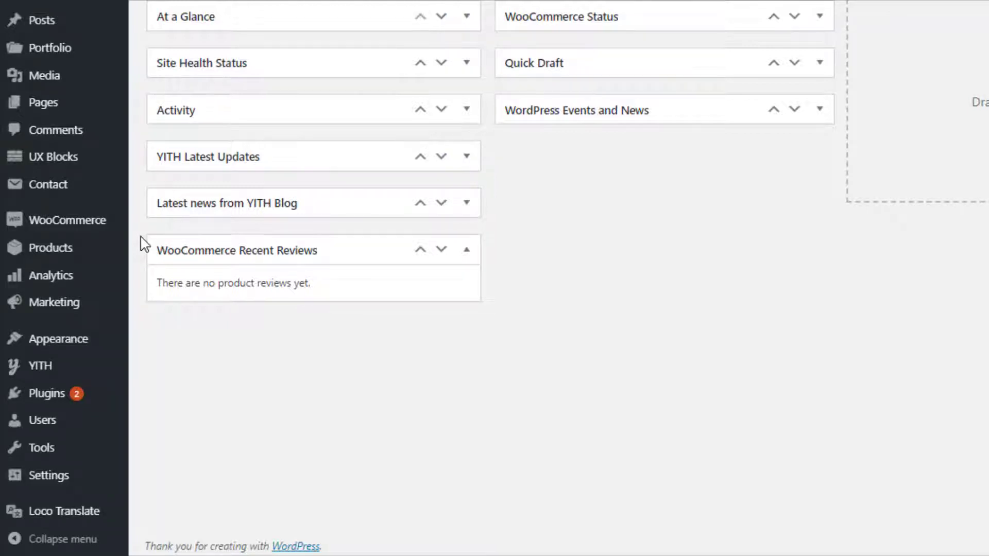
Step: Open the product attributes page and add an attribute named Color
mouse_move(123, 253)
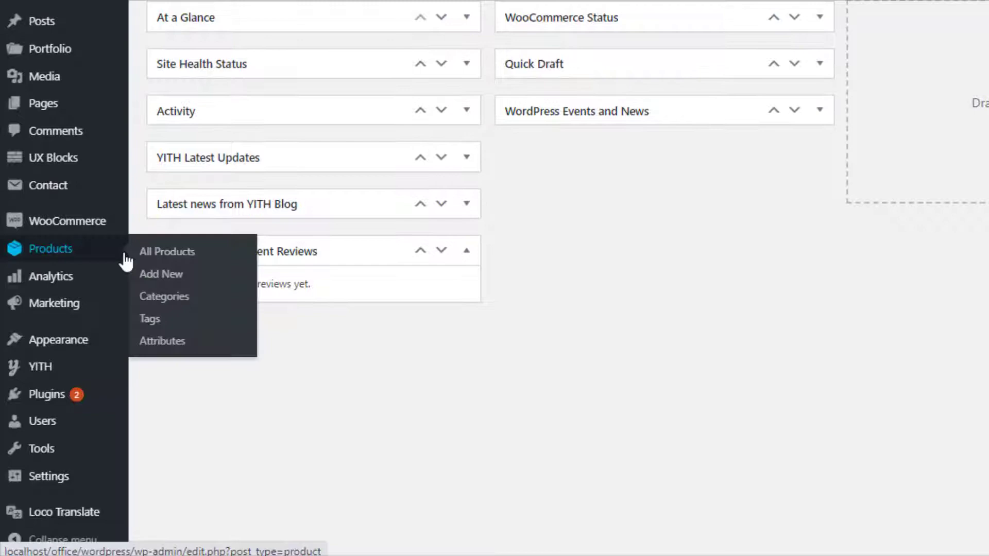
click(163, 342)
click(169, 175)
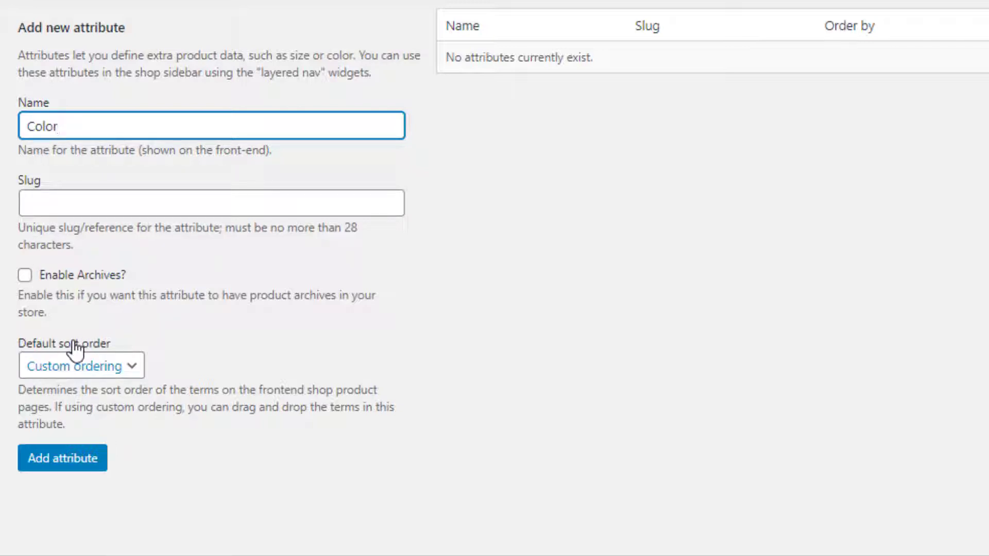
click(66, 464)
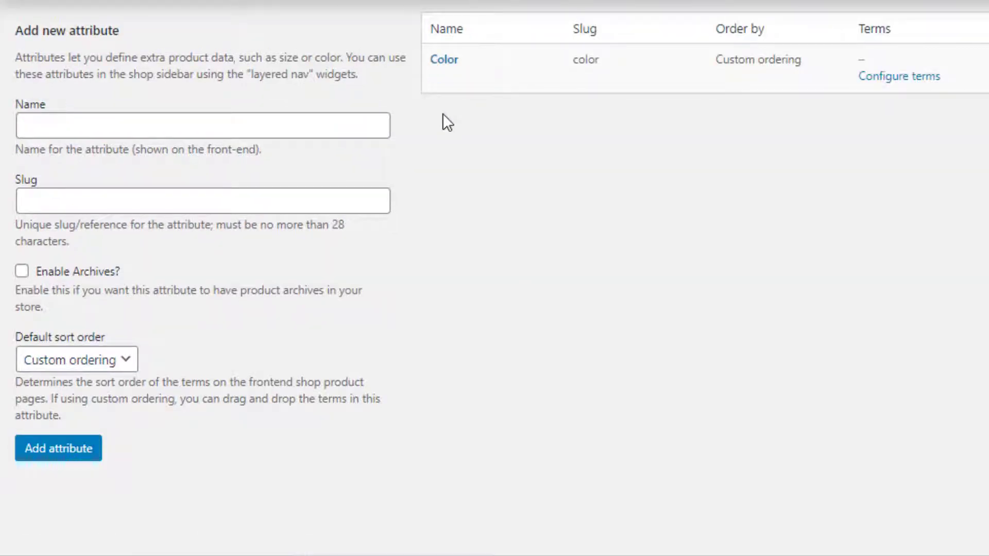
Step: Add three more product attributes named Pattern, Made In and Size
click(43, 456)
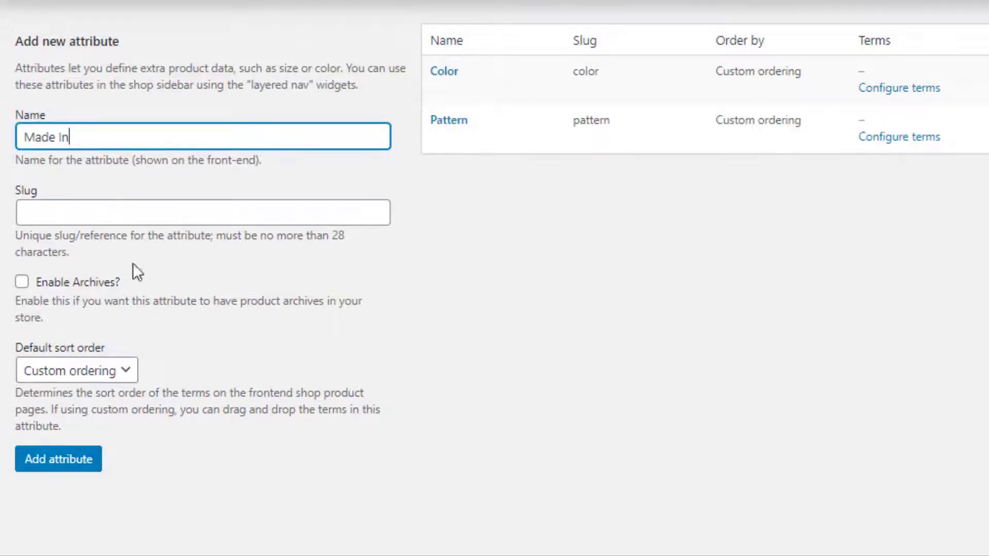
click(54, 465)
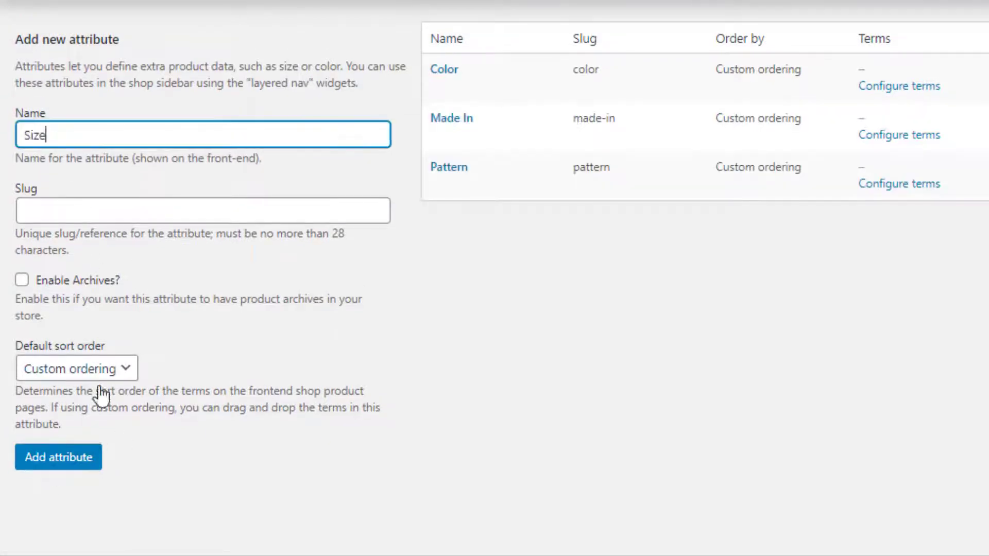
click(69, 465)
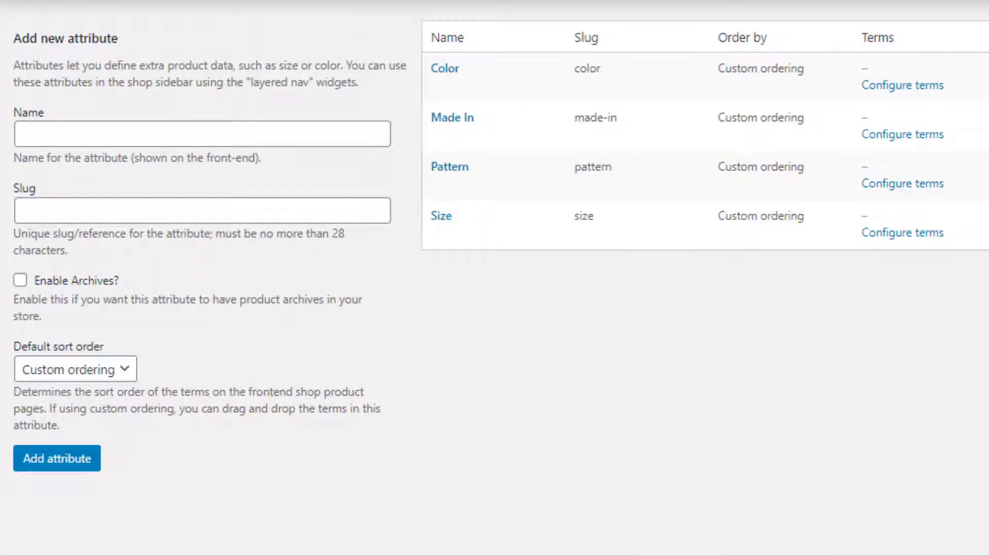
Step: Configure the Color attribute's terms by adding Red, Green and Blue
mouse_move(440, 88)
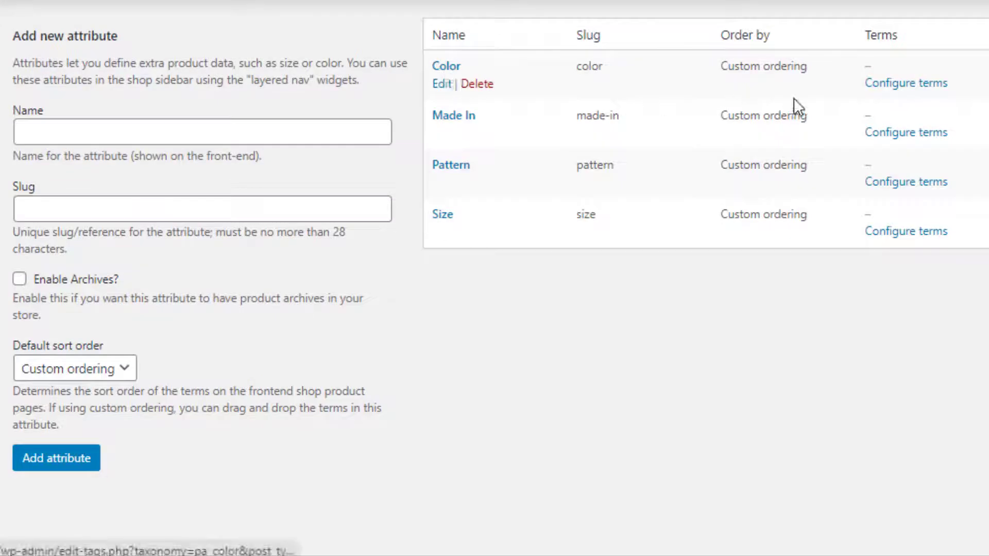
click(879, 92)
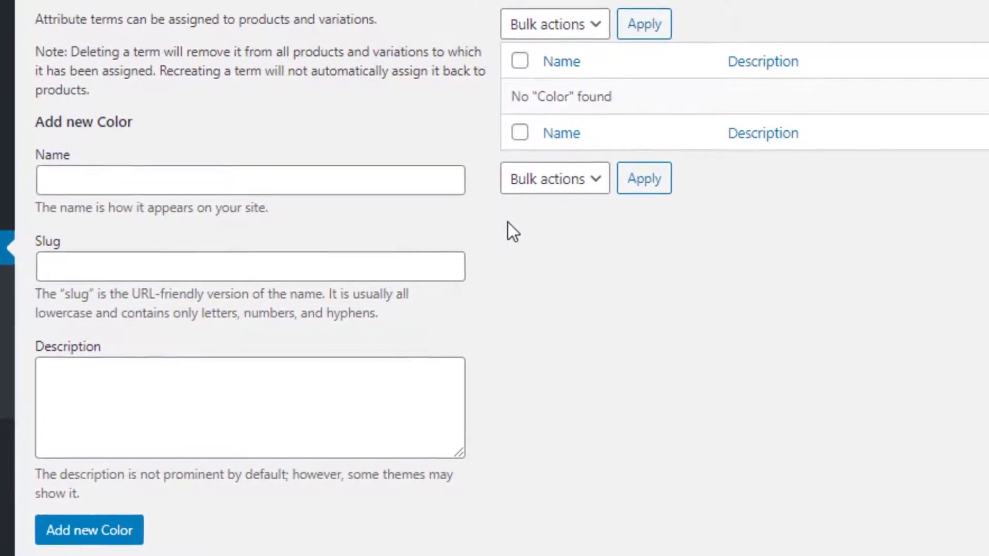
click(25, 178)
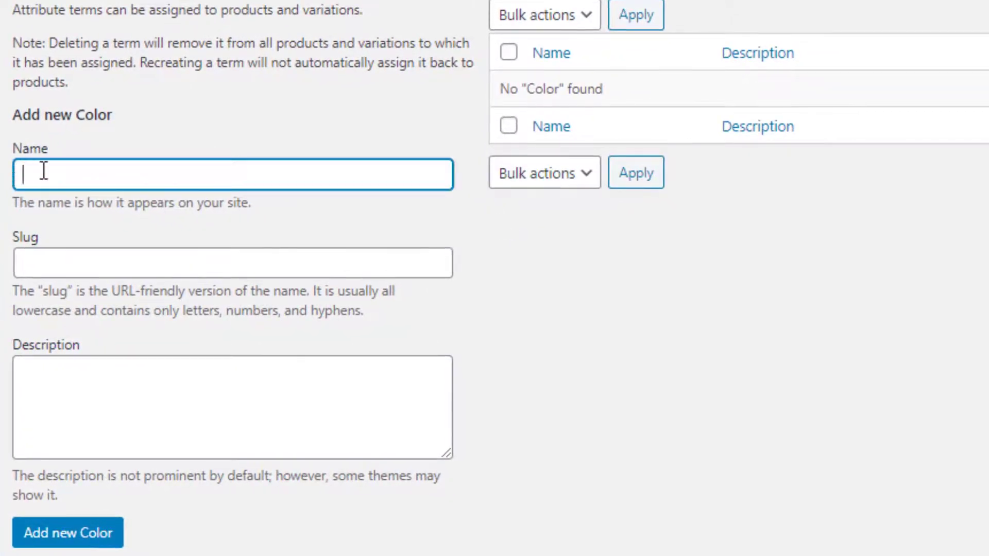
text(Red)
click(80, 541)
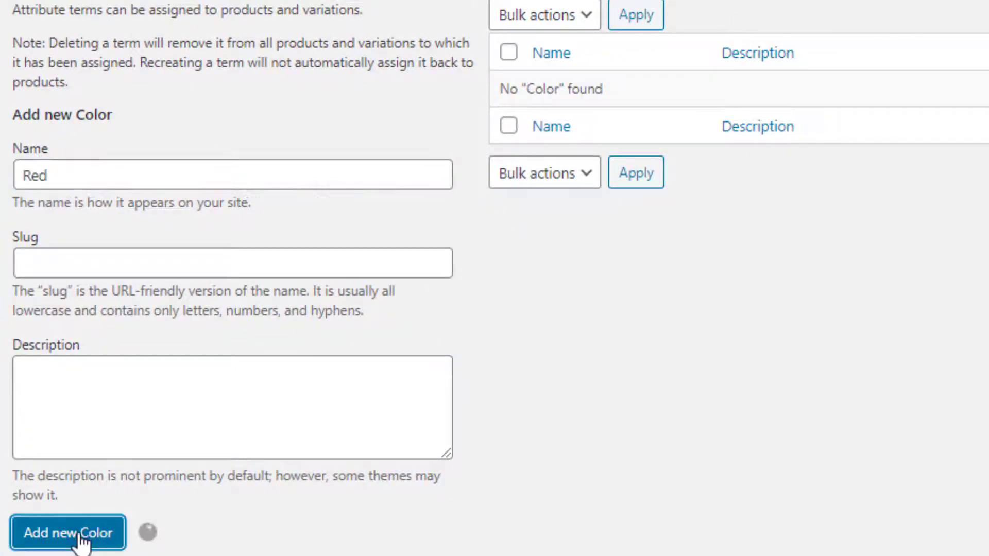
text(Green)
click(83, 532)
text(Blue)
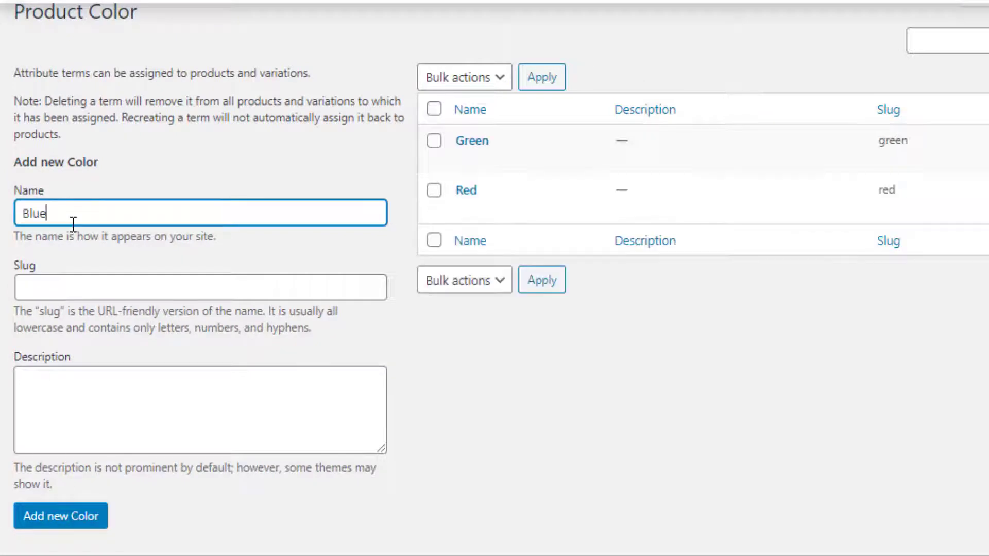
click(78, 534)
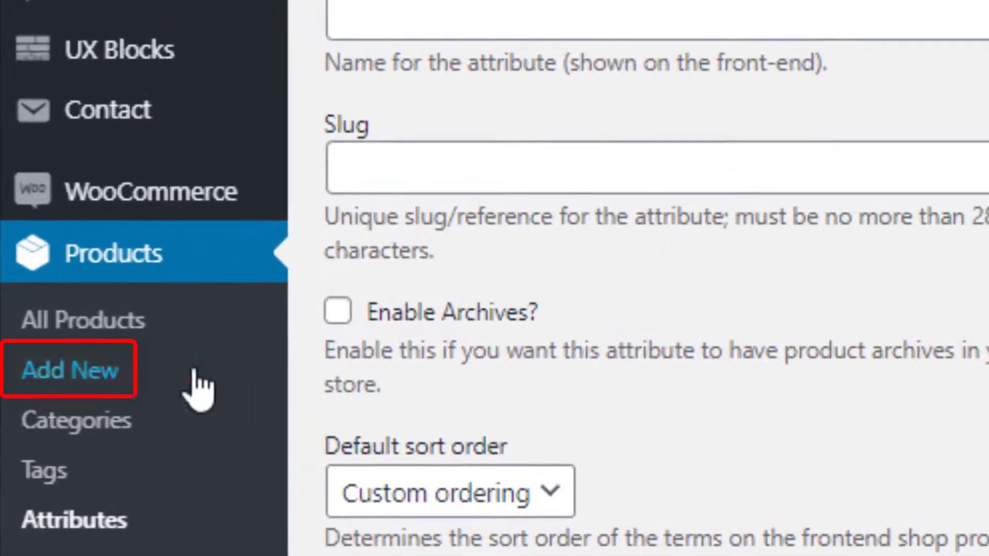
Step: Create a new variable product named "Variable Product" with the short description "you will get various kinds of products here"
click(105, 371)
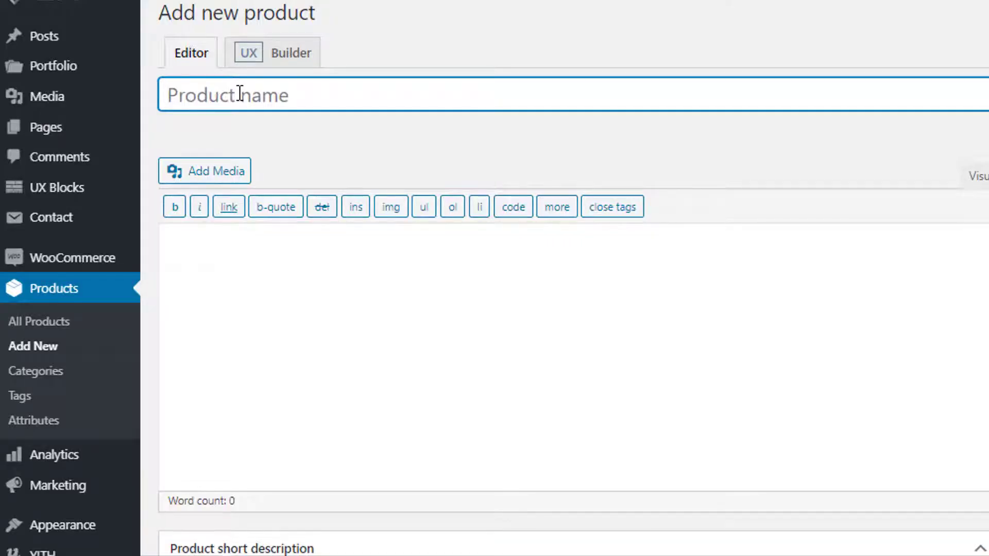
text(Variable Product)
scroll(240, 94, down, 10)
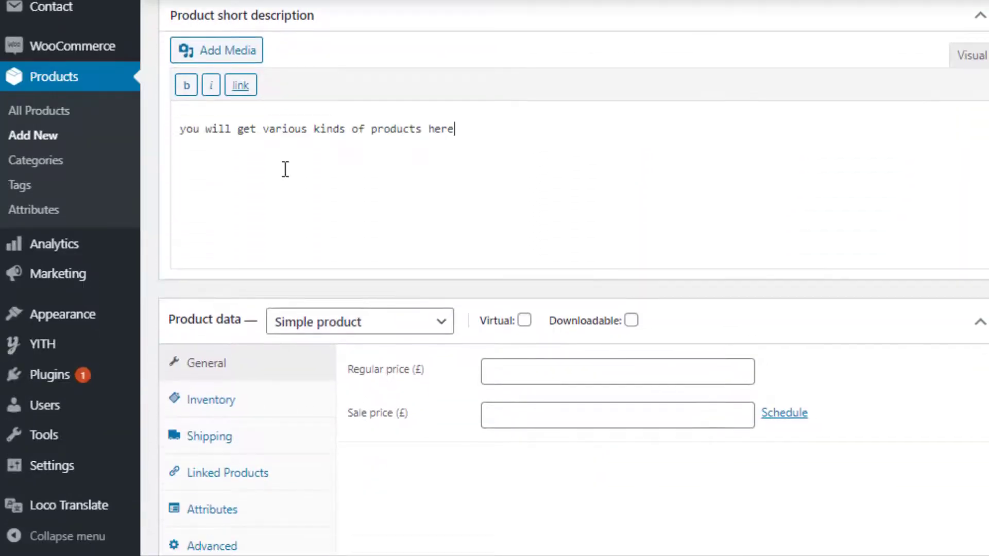
click(416, 322)
click(382, 413)
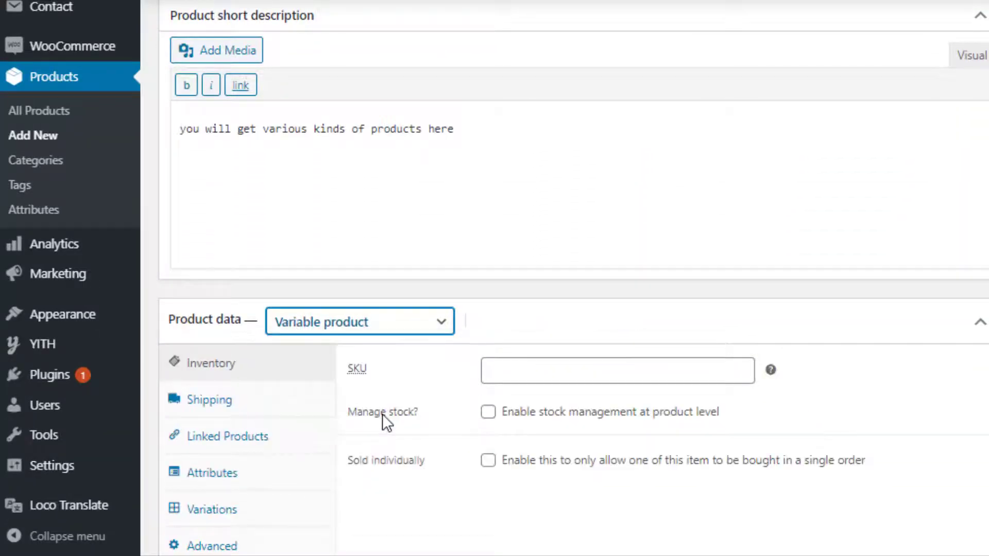
Step: Add the Color, Made In, Pattern and Size attributes to the product
click(214, 480)
click(485, 368)
click(495, 392)
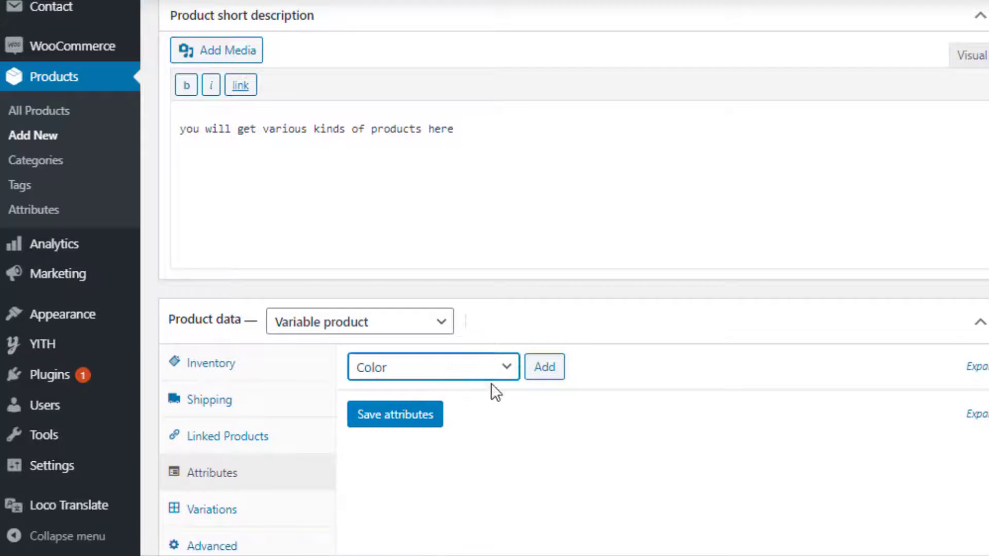
click(543, 367)
scroll(464, 387, down, 1)
click(546, 330)
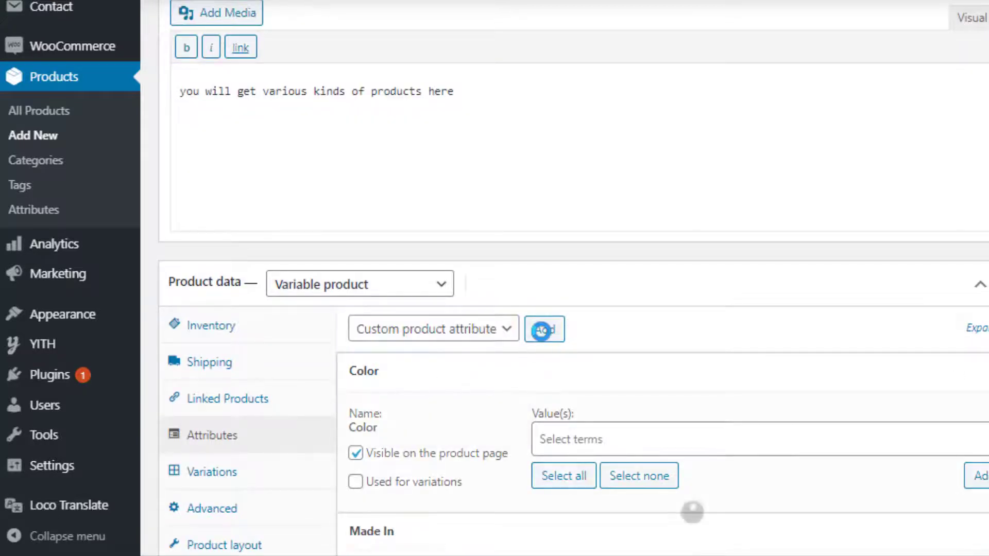
click(432, 328)
click(447, 405)
click(541, 330)
click(463, 330)
click(500, 416)
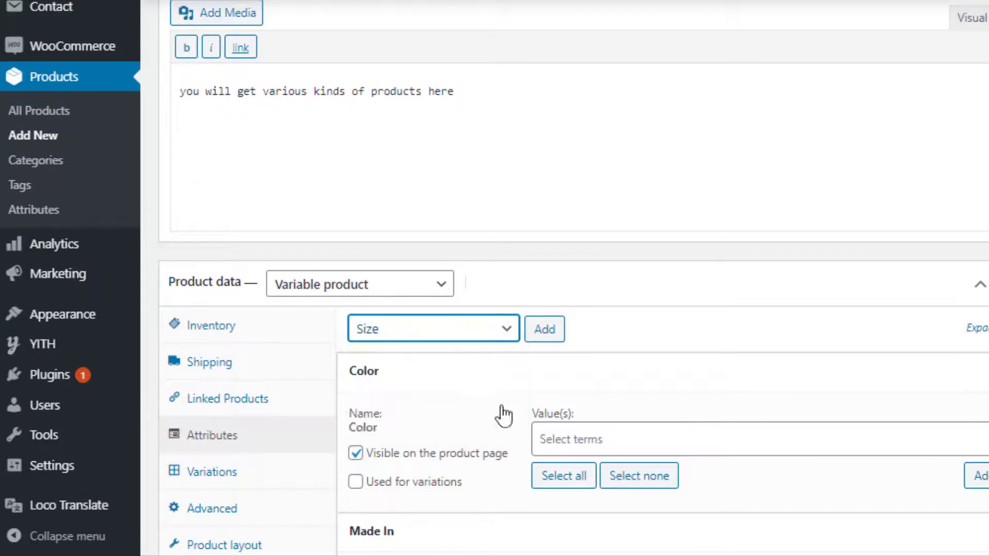
click(557, 329)
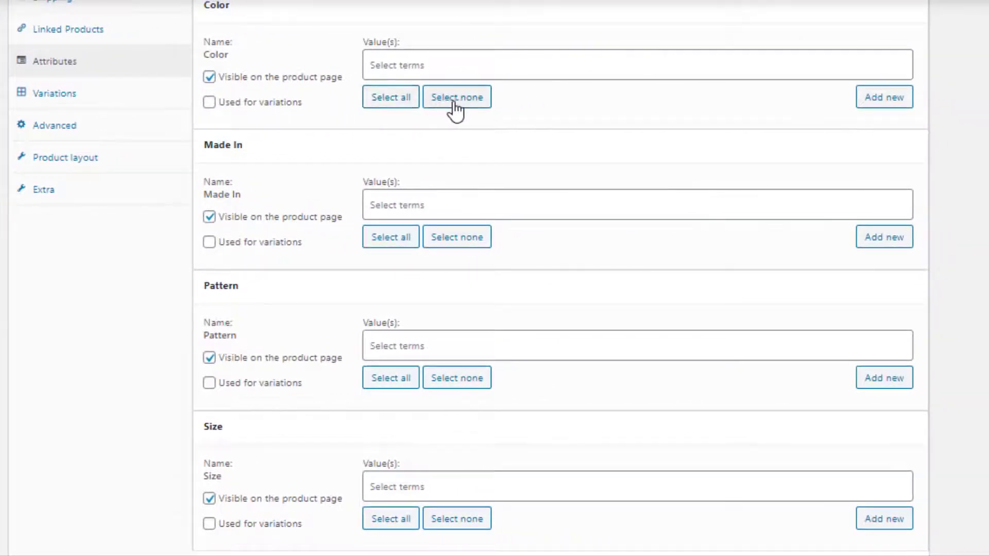
Step: Select all terms for Color, Made In, Pattern and Size, enable each attribute for variations, and save the attributes
click(391, 97)
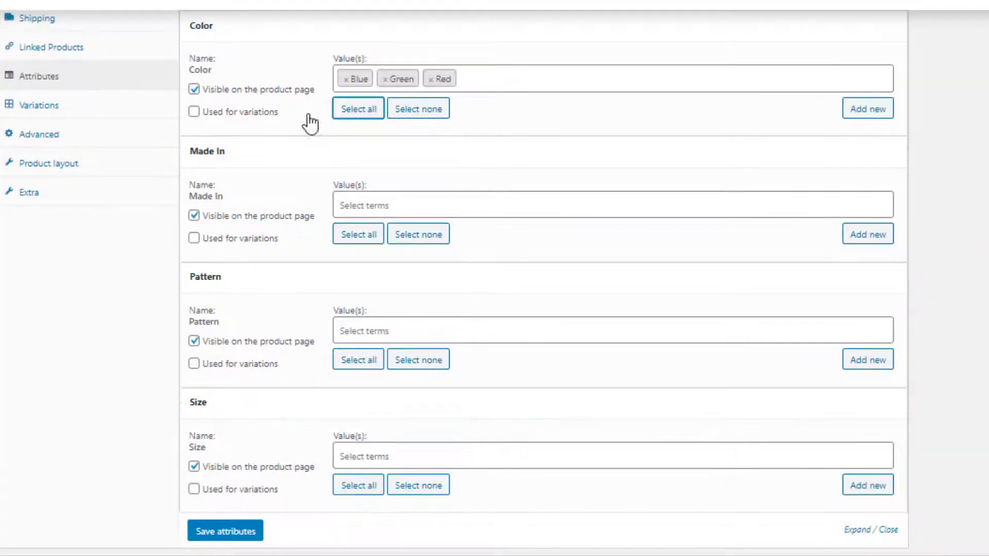
click(209, 102)
click(336, 233)
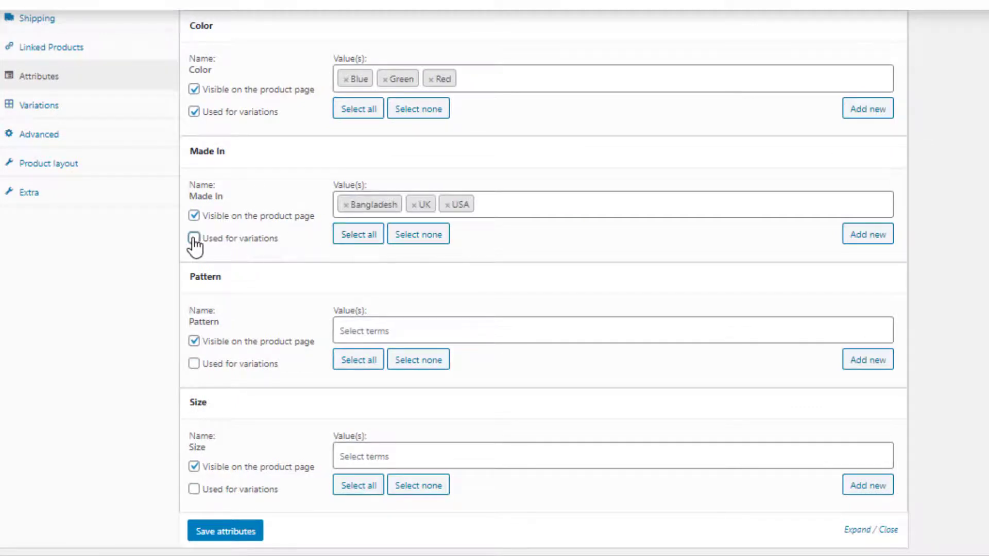
click(346, 364)
click(206, 366)
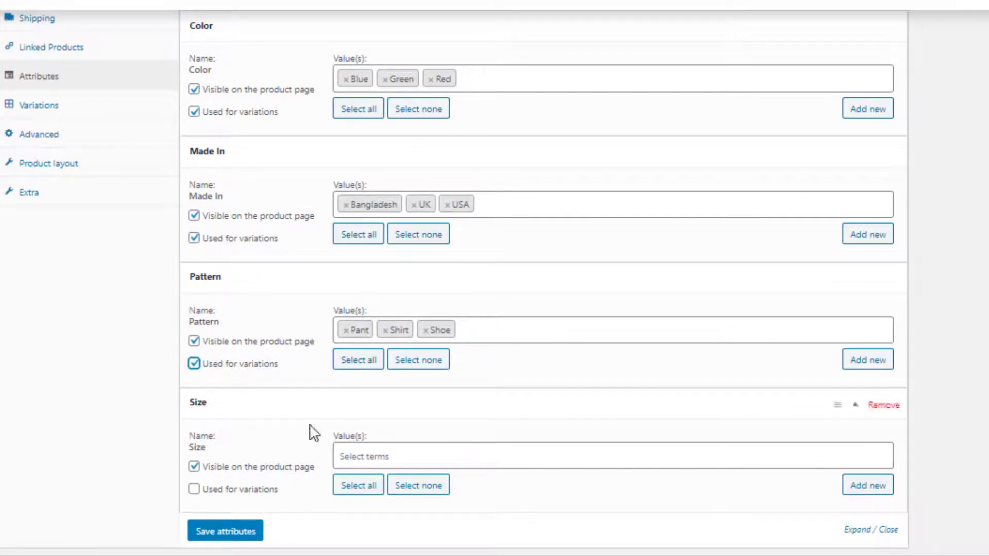
click(359, 486)
click(206, 488)
click(220, 533)
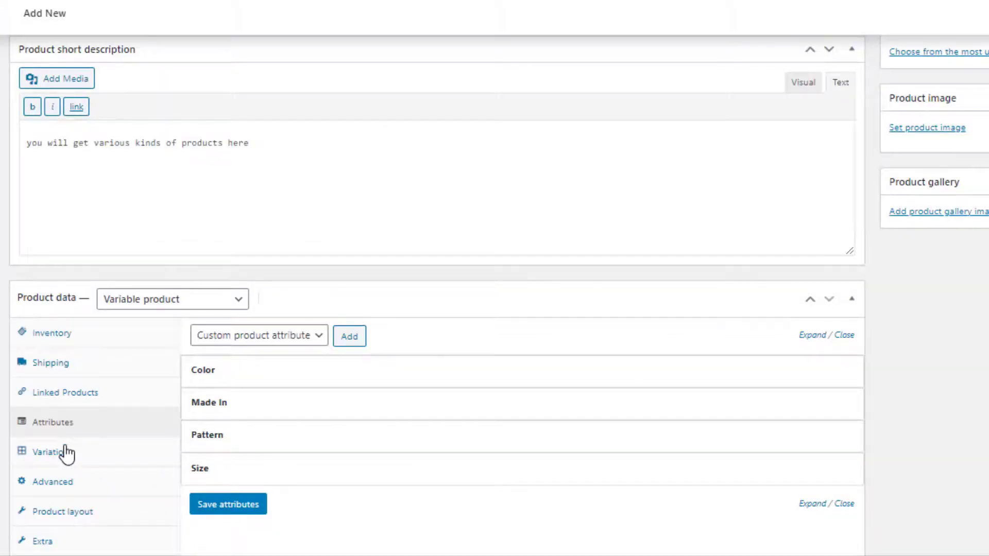
Step: Create the product's variations from all attributes
click(66, 453)
click(374, 341)
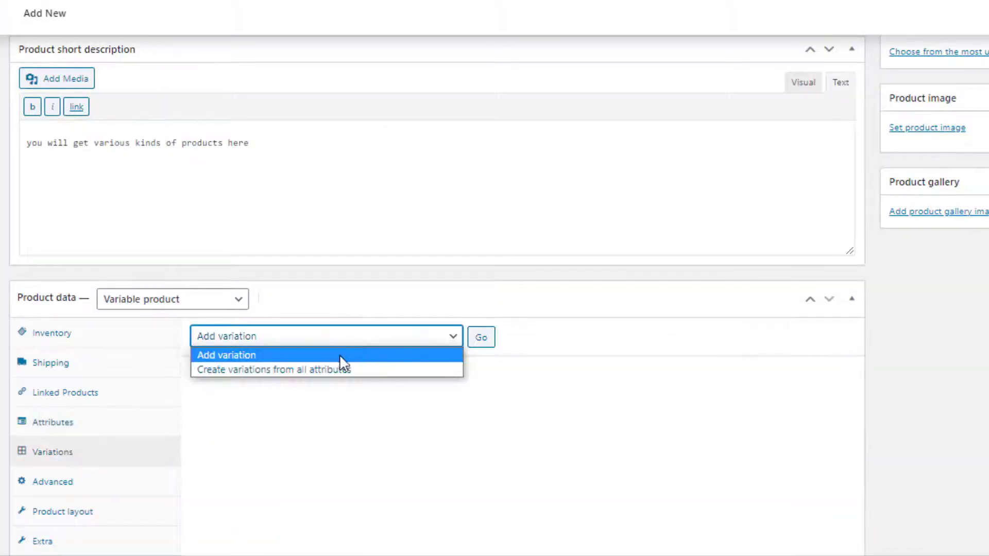
click(332, 367)
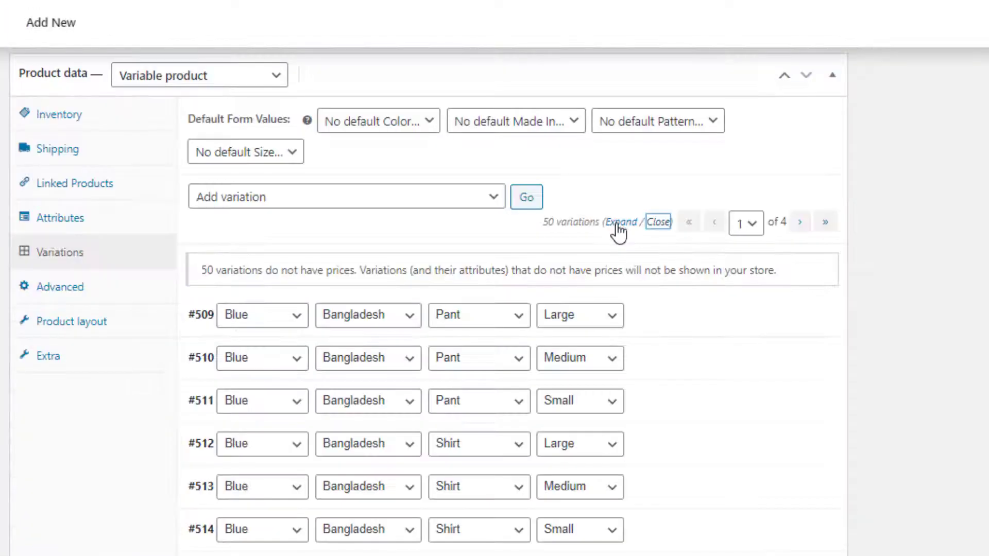
Step: Expand the variations and set regular prices for Green USA Pant: 60 for Large, 61 for Medium and 62 for Small
click(618, 223)
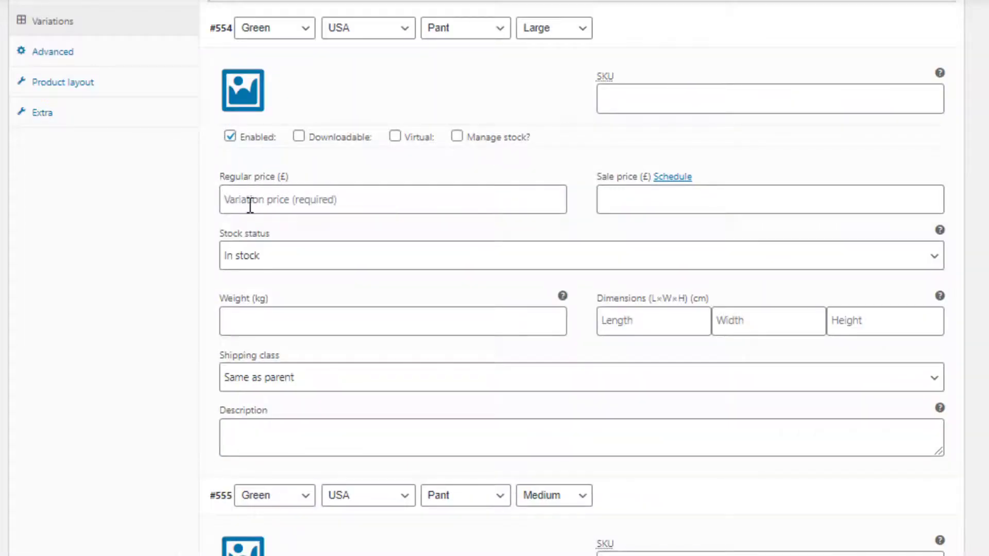
click(250, 206)
text(60)
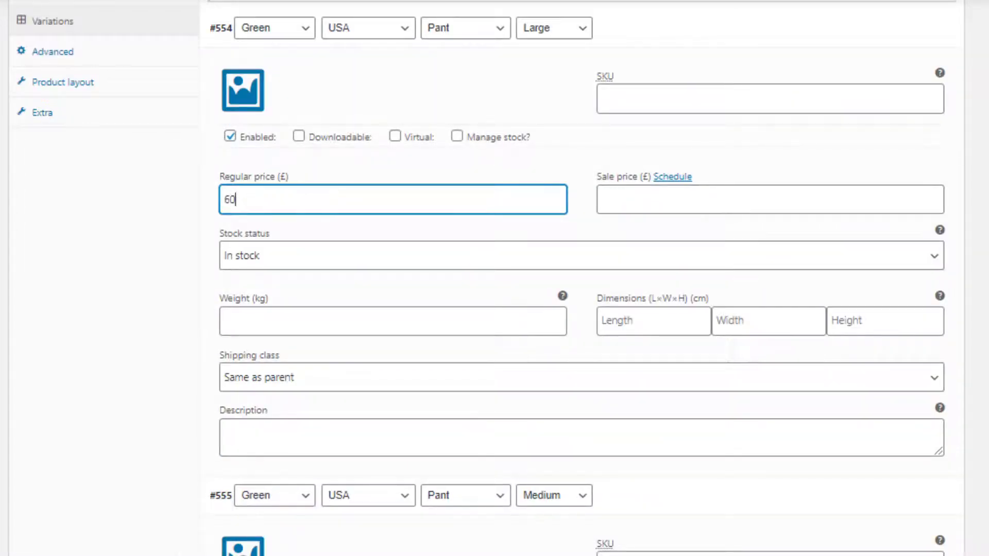
scroll(483, 404, down, 5)
click(483, 401)
text(61)
scroll(110, 420, down, 7)
click(433, 516)
text(6)
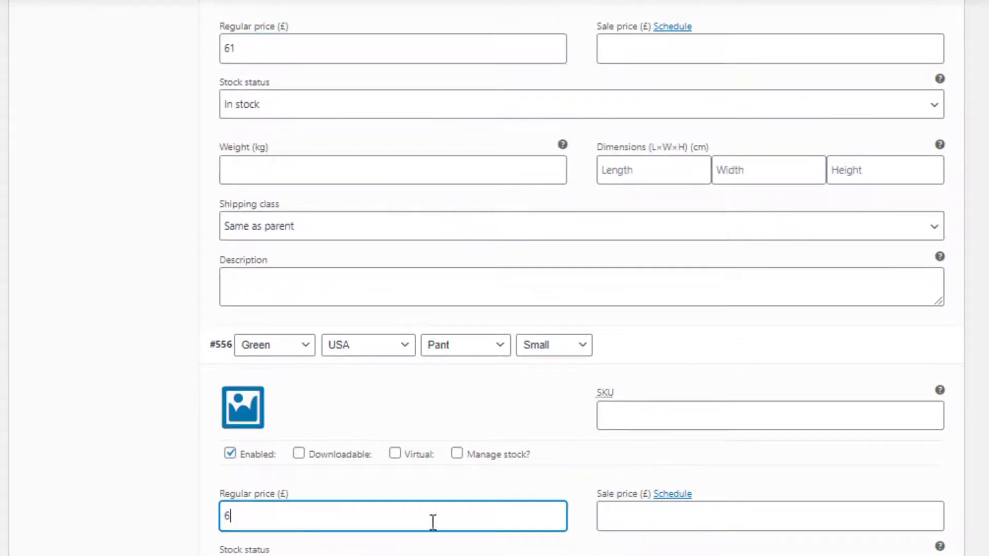
text(2)
Step: Set regular prices for Green USA Shirt to 63 for Large and 64 for Medium, and save the variation changes
scroll(432, 523, down, 8)
click(320, 534)
text(63)
scroll(525, 546, down, 5)
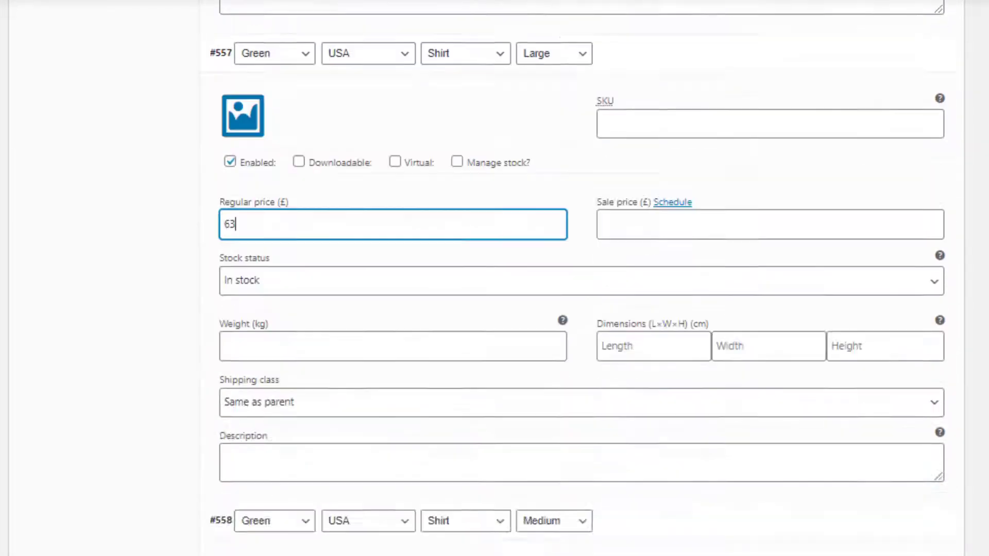
scroll(380, 475, down, 4)
click(379, 474)
text(64)
scroll(309, 471, down, 5)
click(259, 499)
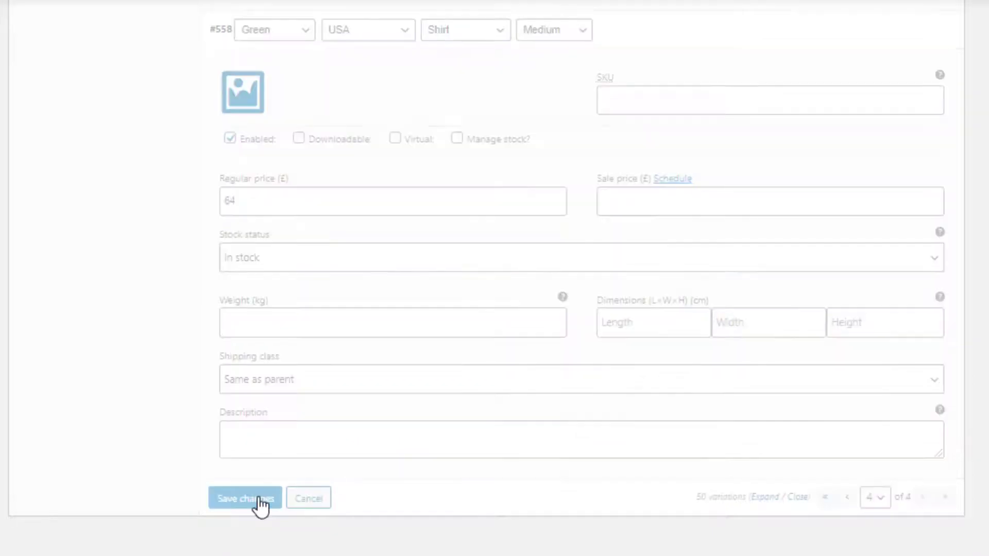
Step: Assign the green pants picture from the media library as the image of the Green USA Pant variation
click(252, 94)
click(393, 178)
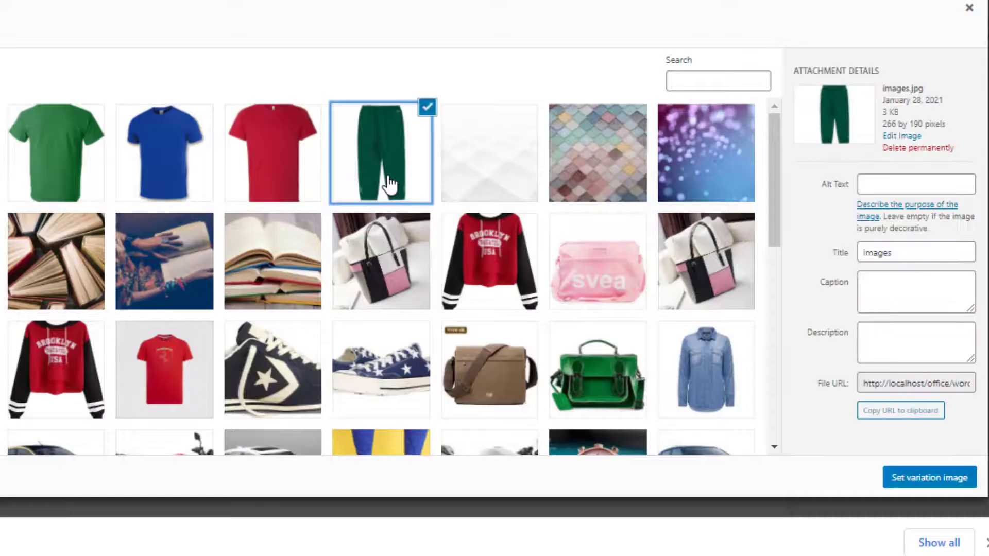
click(925, 484)
Step: Assign the green T-shirt image to the Green USA Shirt variations in Large and Medium, and save the variation changes
click(102, 111)
click(55, 152)
click(930, 478)
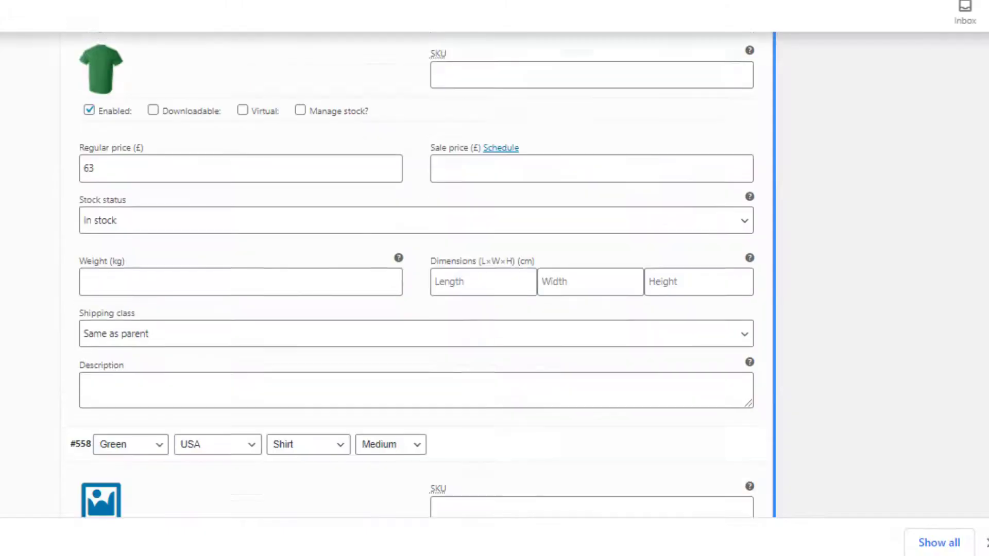
scroll(412, 275, down, 3)
click(100, 326)
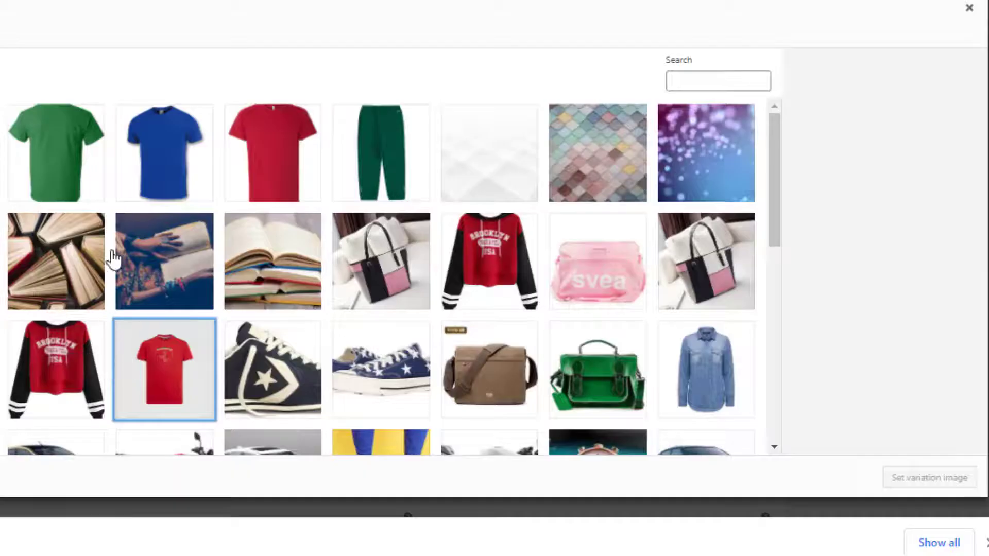
click(92, 150)
click(887, 479)
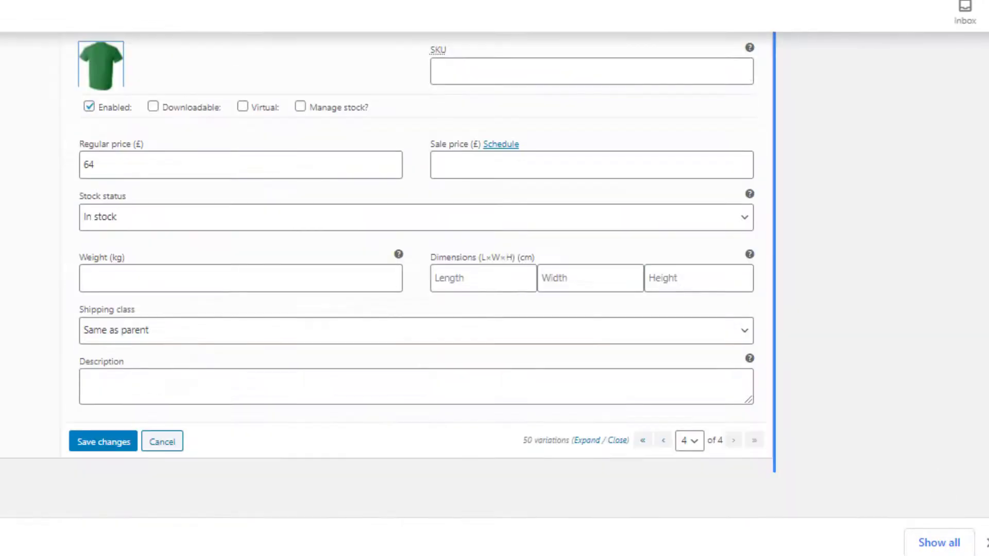
click(111, 444)
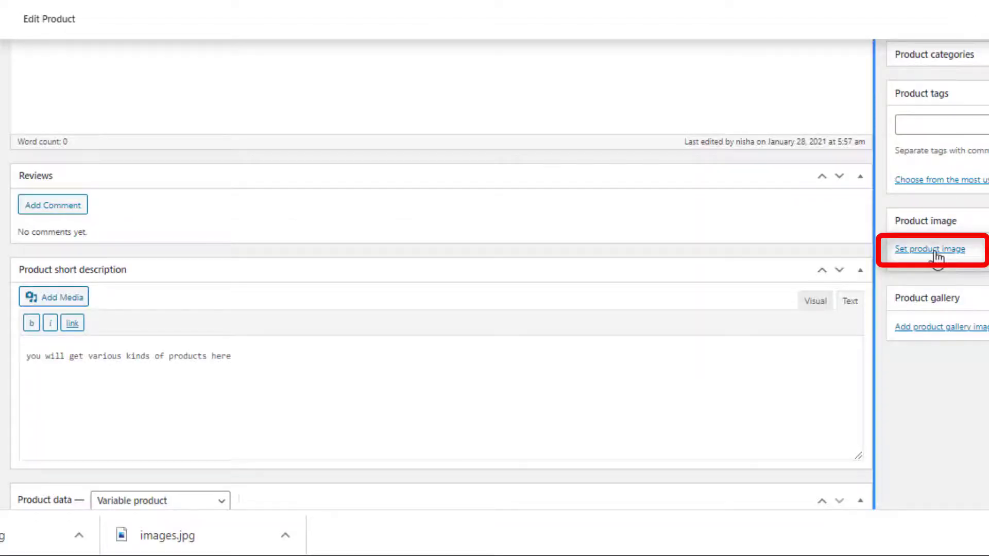
Step: Set the outfit photo with the blue shirt, brown trousers and white shoes as the product image, and publish the product
click(936, 251)
click(170, 181)
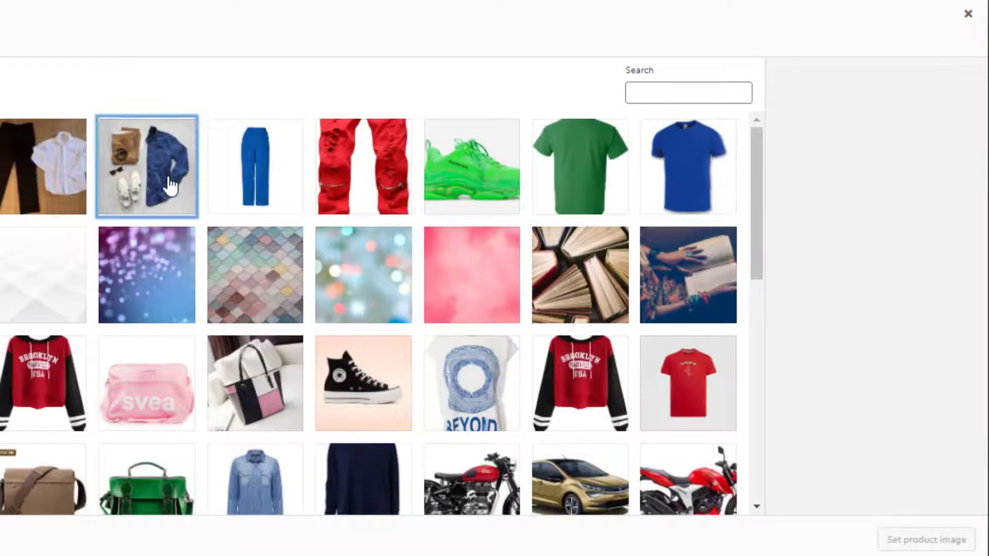
click(922, 539)
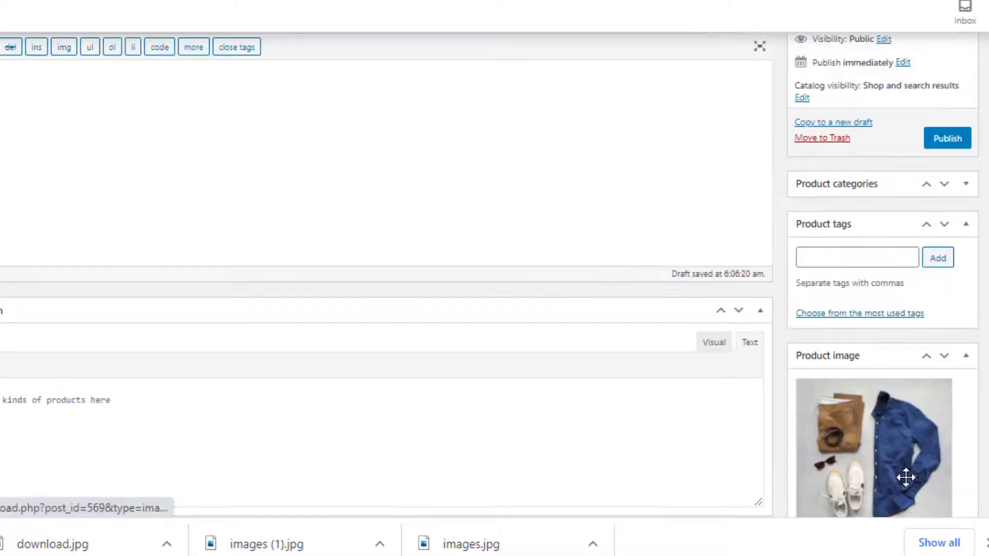
click(949, 140)
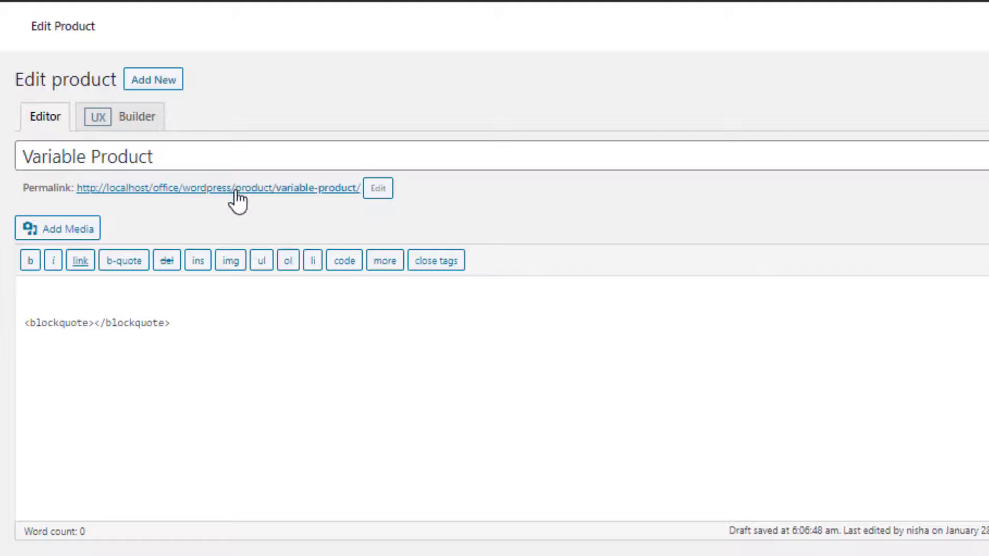
Step: Open the product's permalink page and choose Blue, Bangladesh, Shirt and Large to check the variation's image and price
click(236, 190)
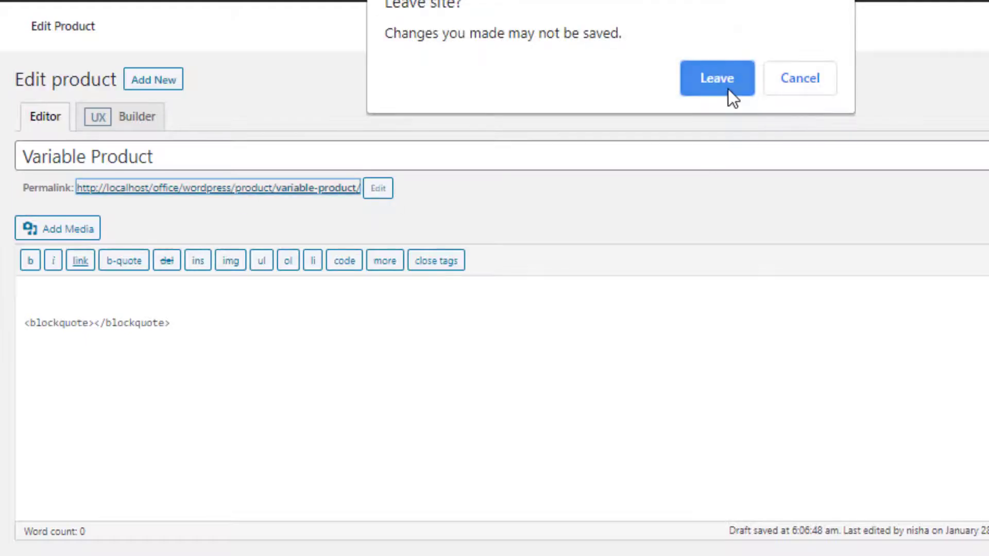
click(728, 89)
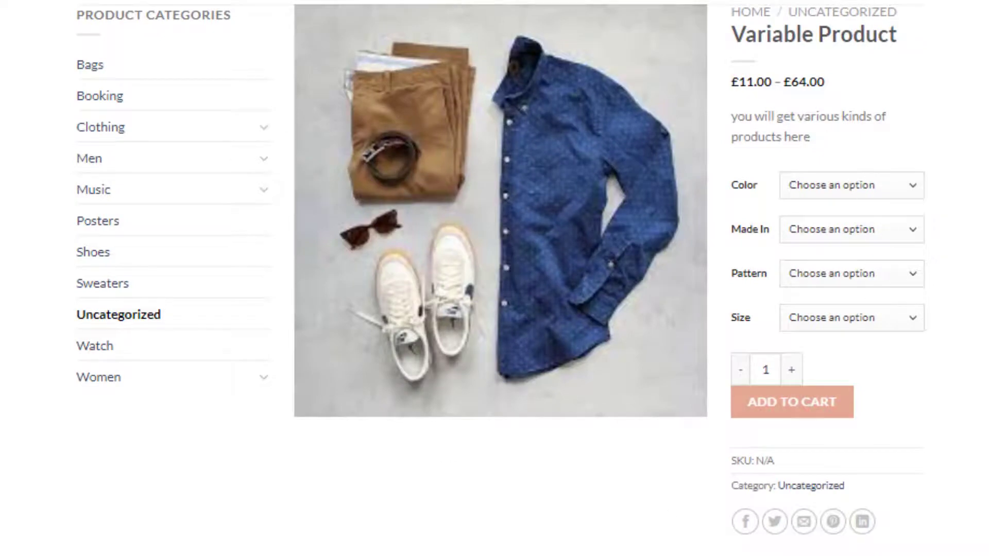
click(919, 195)
click(894, 219)
click(889, 230)
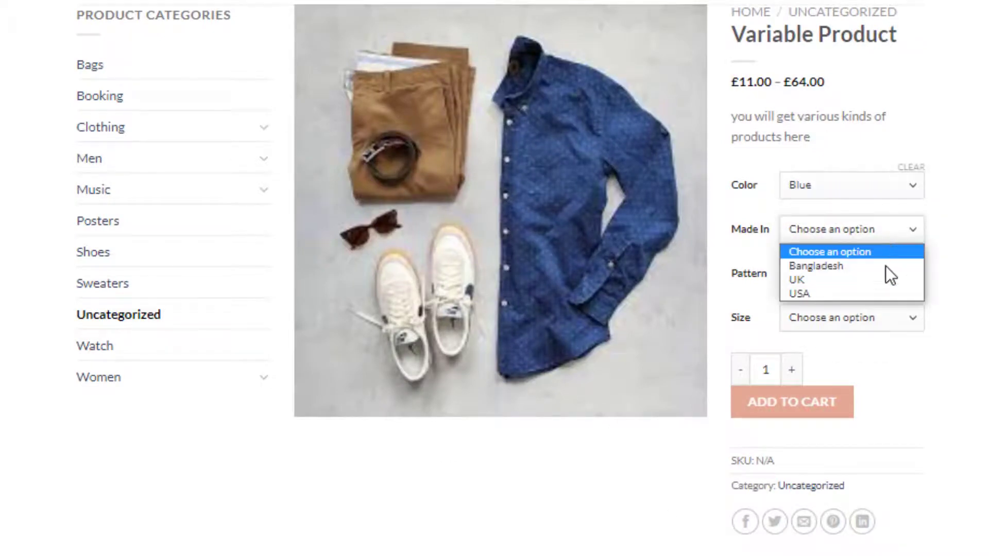
click(886, 265)
click(886, 276)
click(878, 335)
click(875, 317)
click(874, 351)
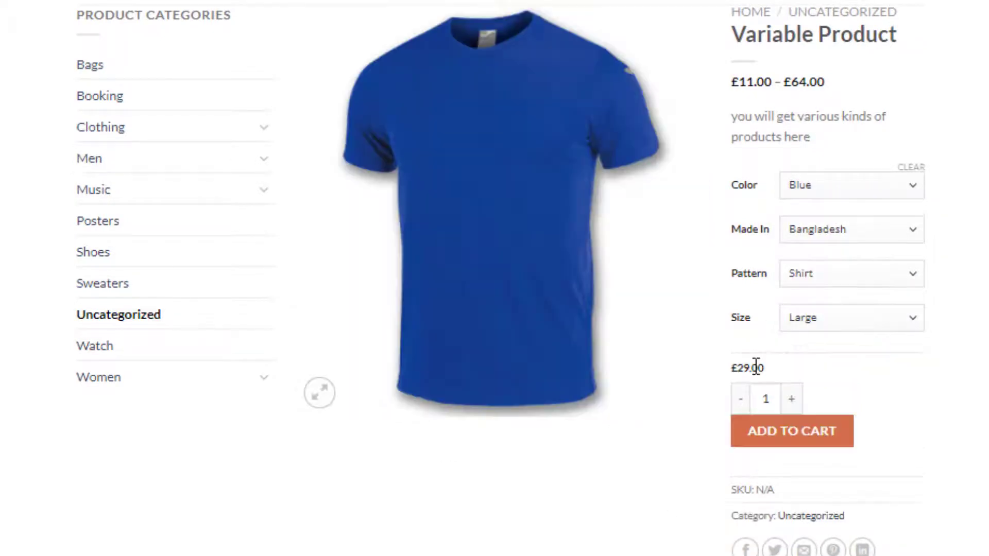
Step: Switch the color to Green and examine its price and the dropdown choices for Color, Made In, Pattern and Size
click(806, 186)
click(805, 234)
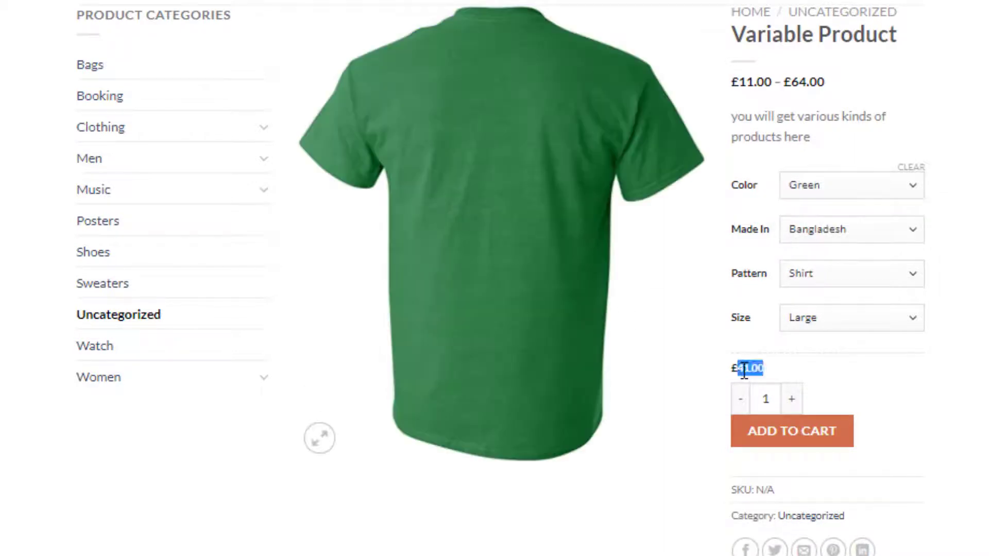
click(907, 190)
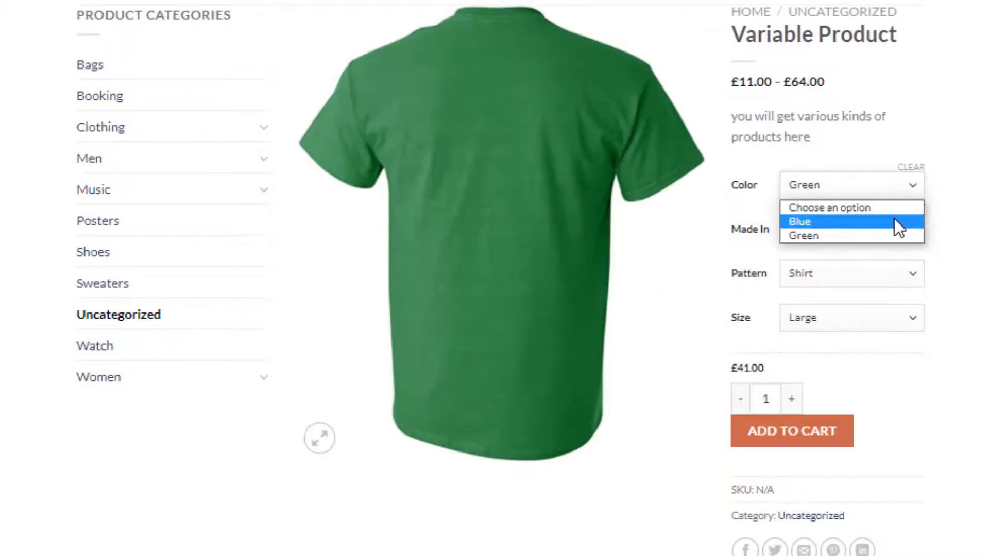
click(895, 218)
click(910, 234)
click(897, 263)
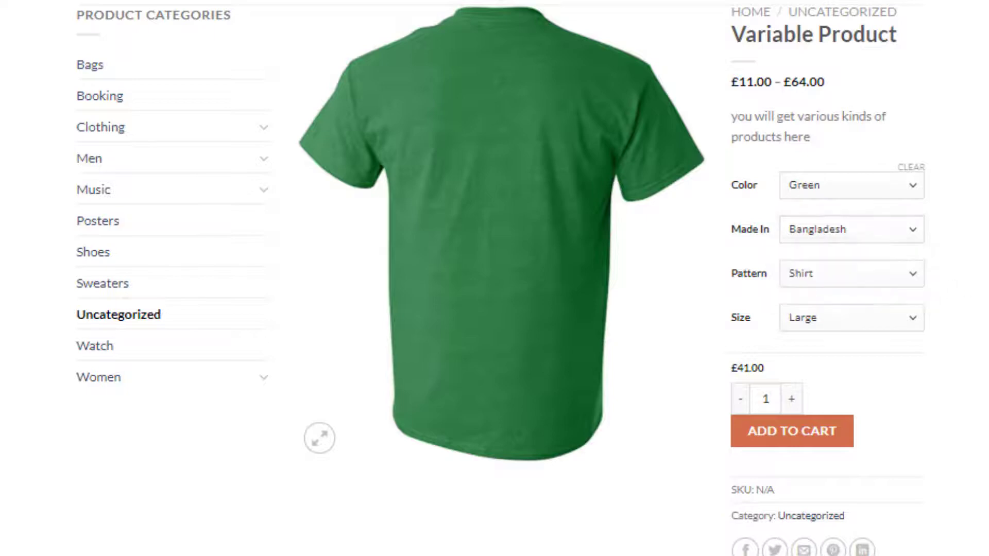
click(911, 274)
click(943, 336)
click(916, 321)
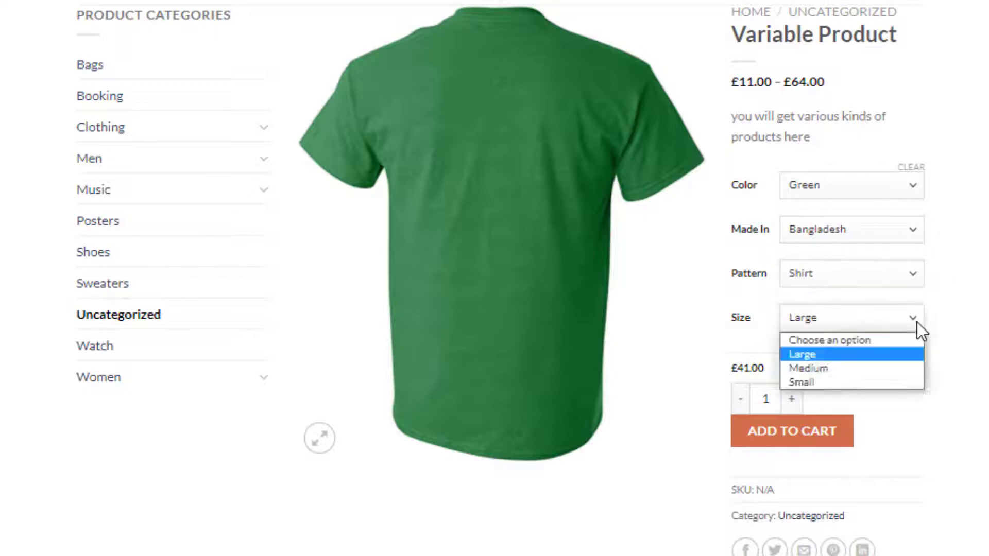
click(966, 387)
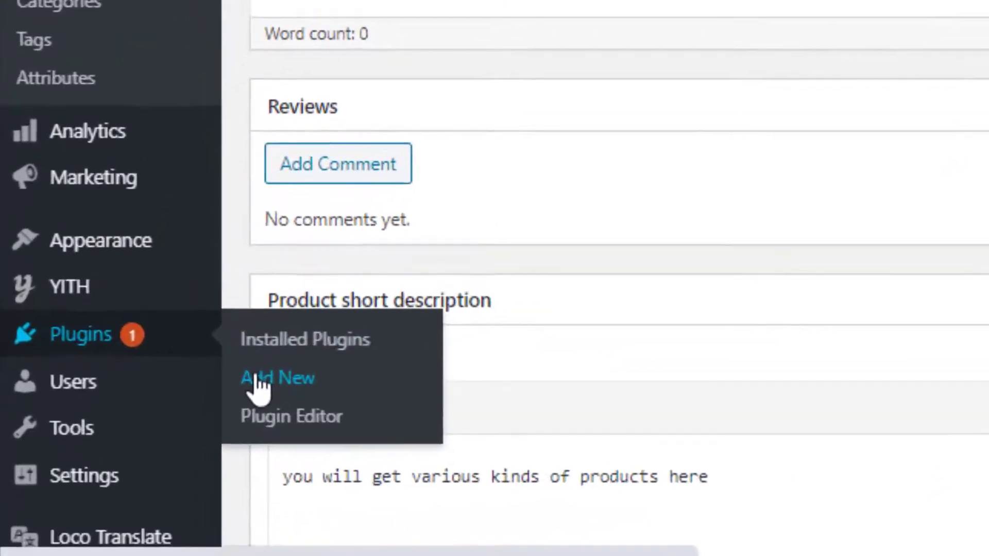
Step: Search the plugin directory for "variation swatches for woocommerce", install Variation Swatches for WooCommerce, and open the Variable Product's storefront page
click(176, 472)
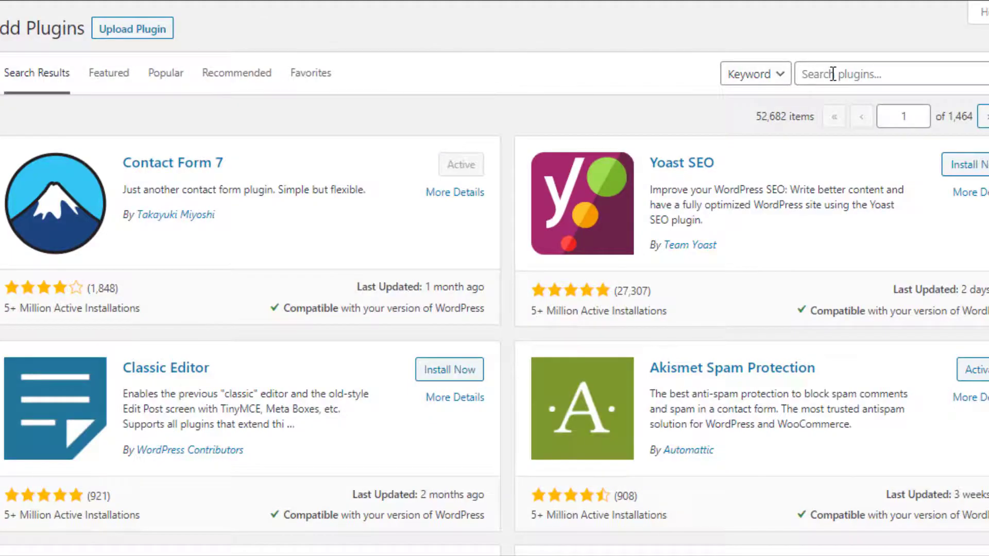
click(833, 74)
text(variation swatches for woocommerce)
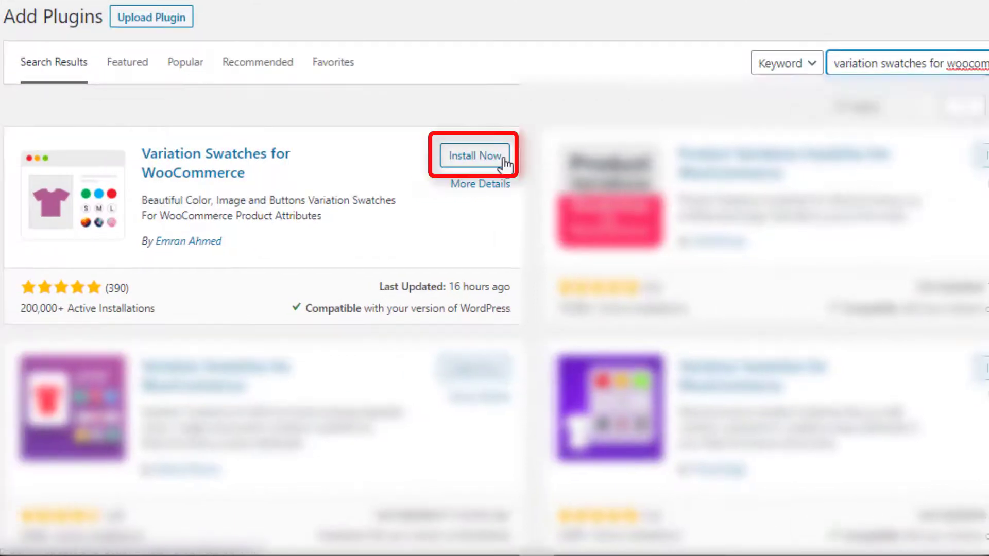
click(470, 165)
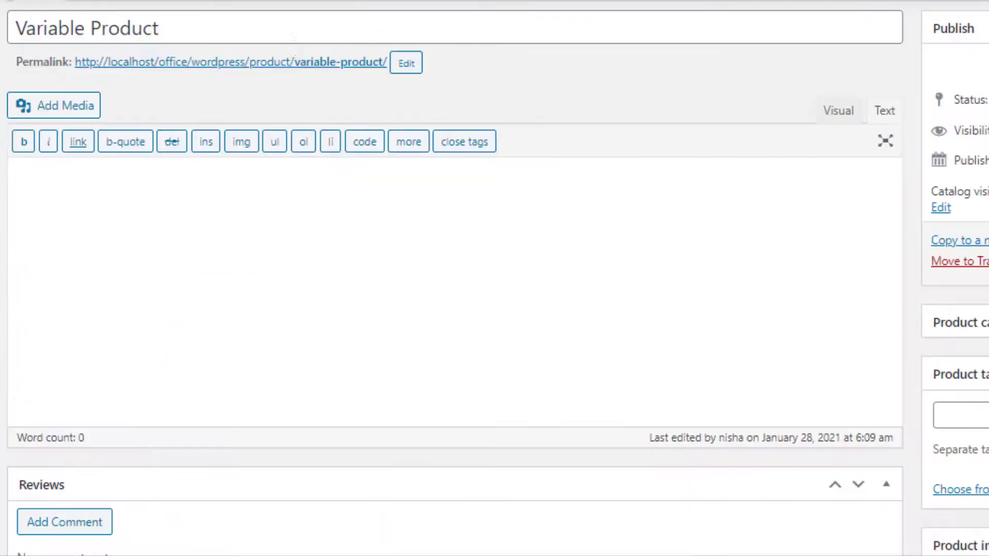
click(298, 64)
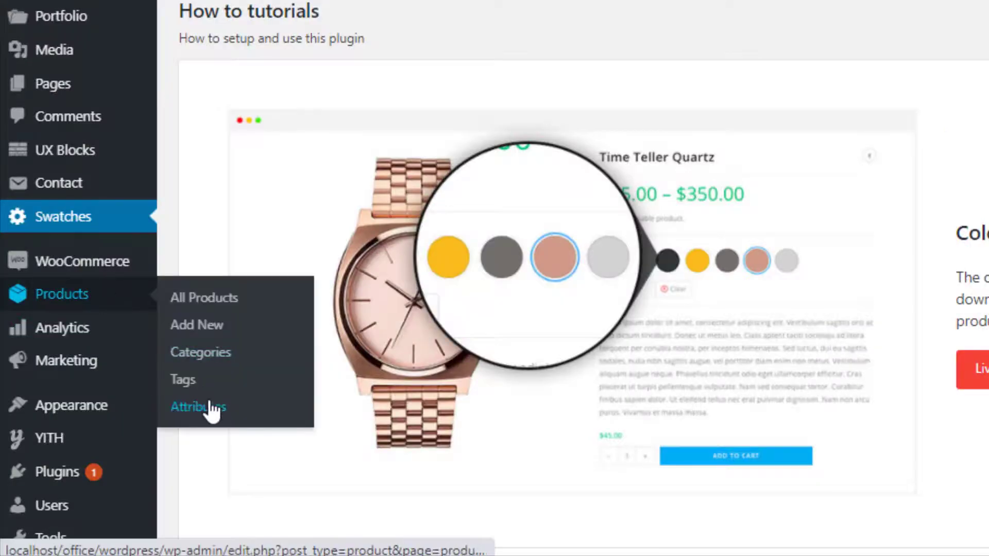
Step: Edit the Color product attribute, set its type to Color, and update it
click(209, 408)
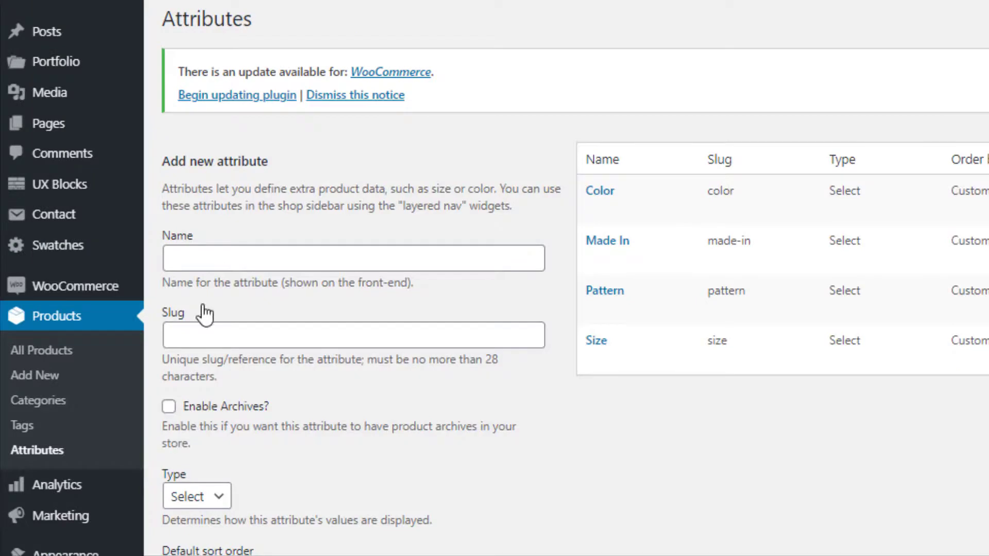
mouse_move(609, 213)
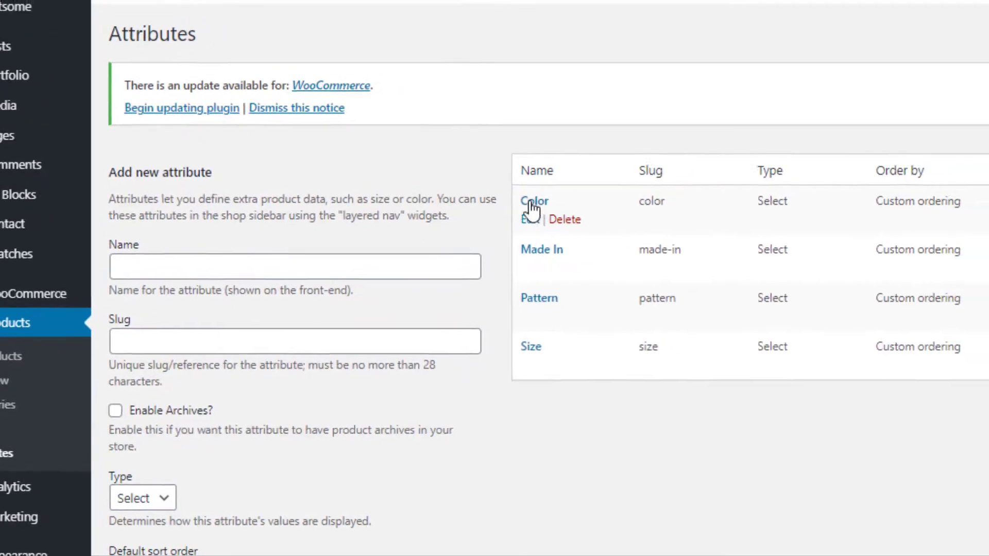
click(446, 233)
click(474, 391)
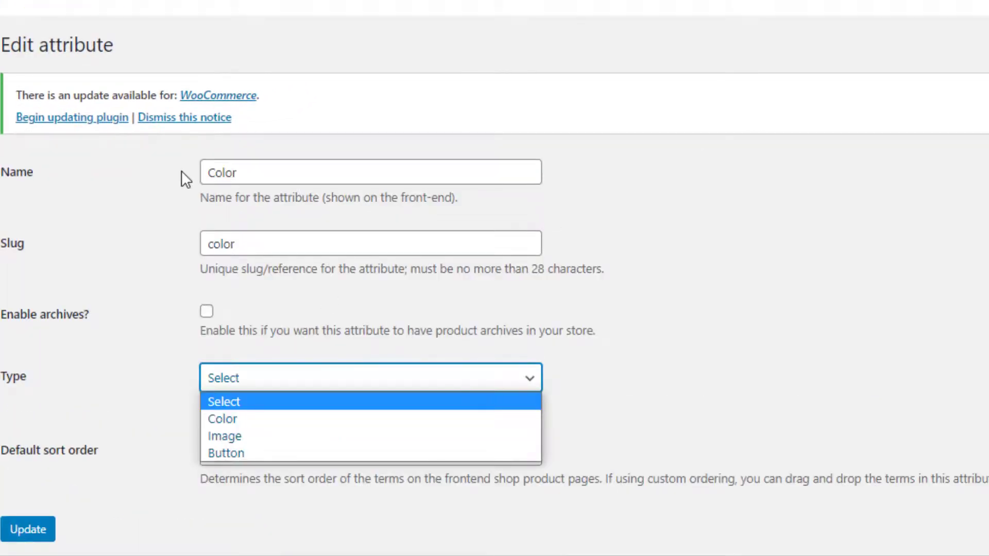
click(231, 419)
click(31, 535)
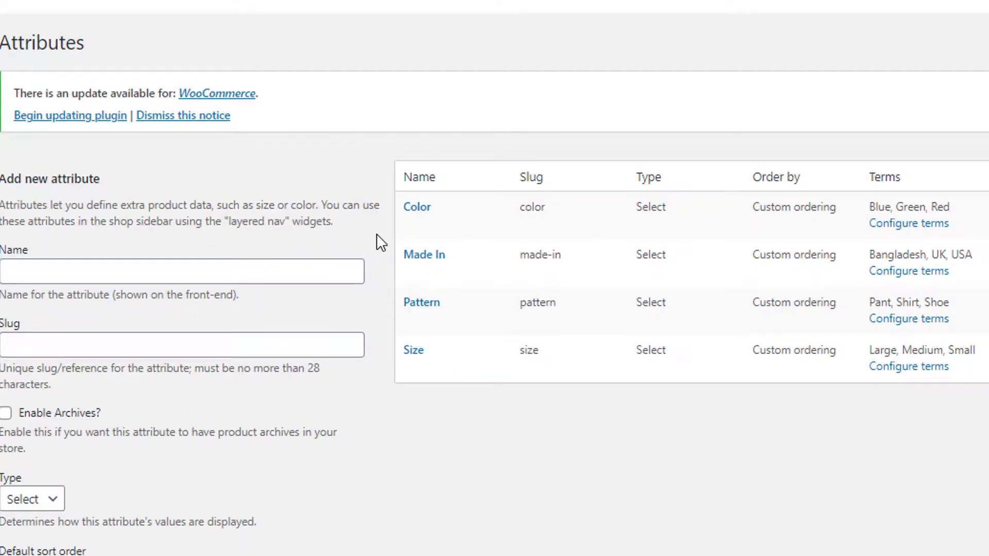
Step: Edit the Made In attribute, set its type to Radio, and update it
click(424, 255)
click(601, 356)
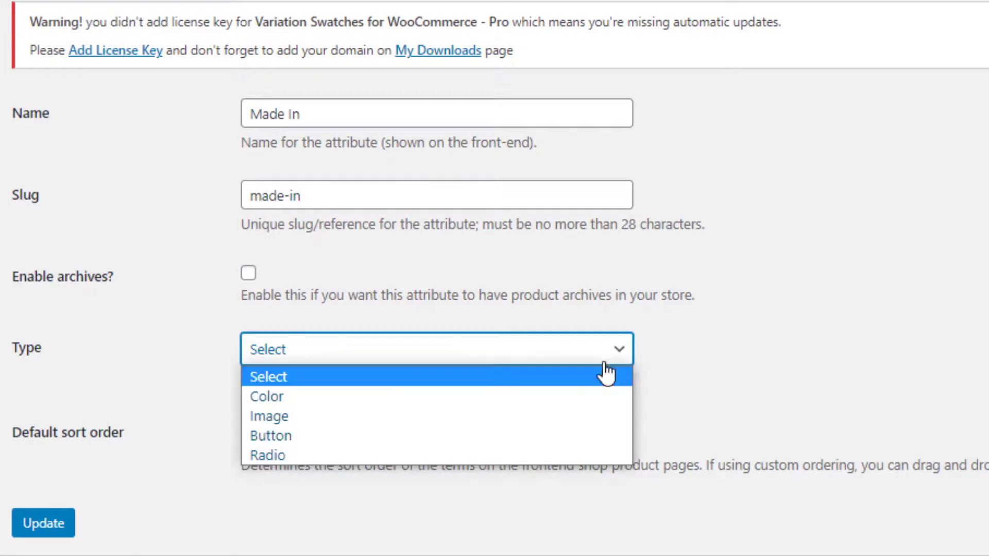
click(410, 463)
click(31, 526)
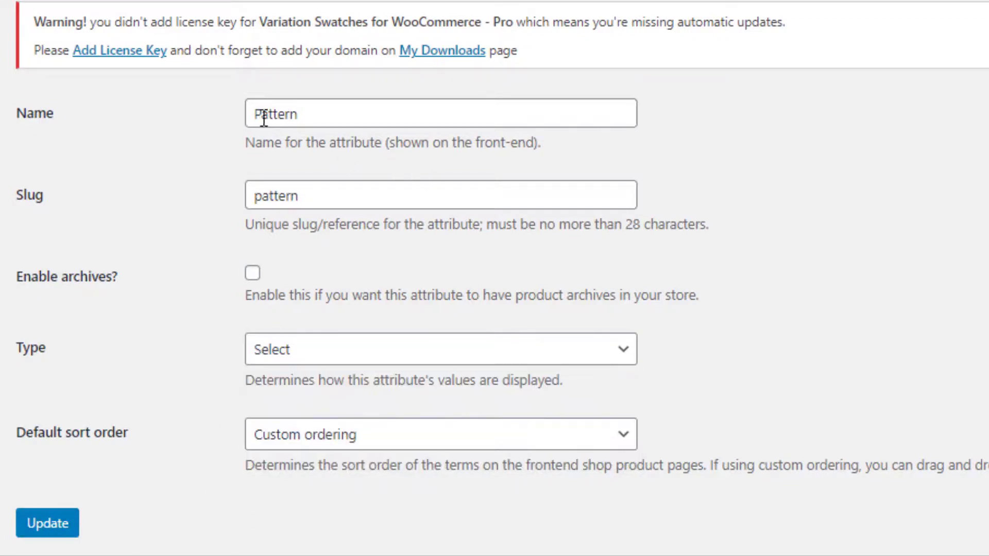
Step: Set the Pattern attribute's type to Image and the Size attribute's type to Button
click(360, 349)
click(307, 421)
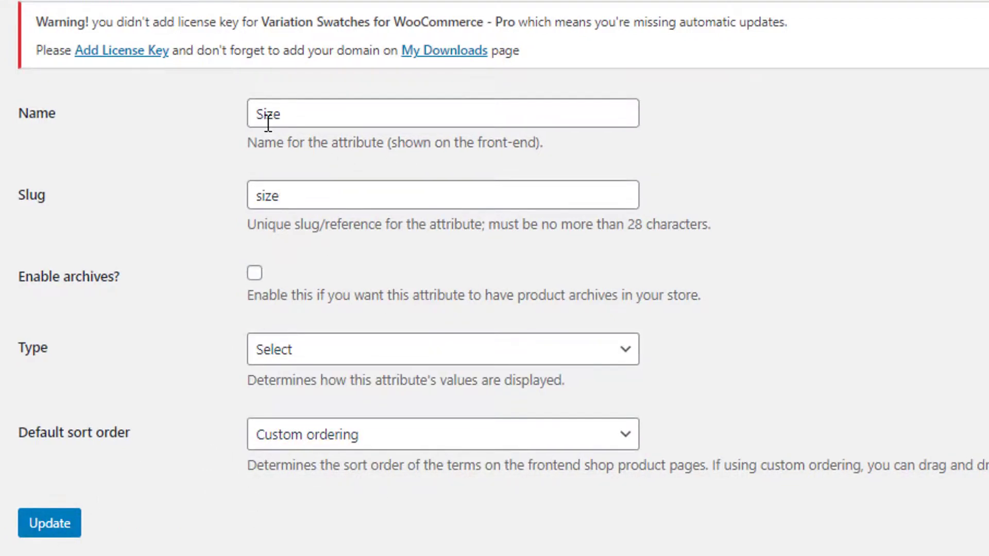
click(332, 355)
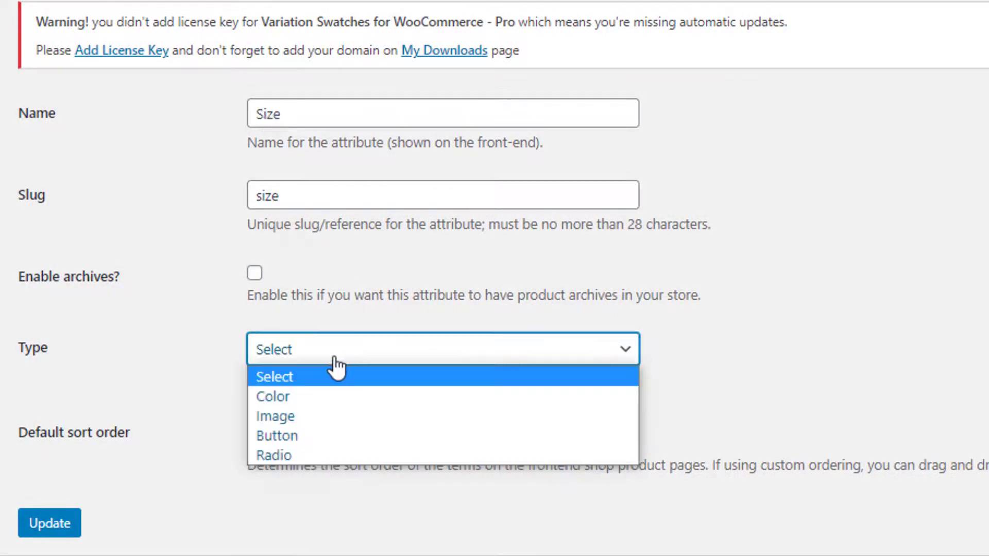
click(289, 434)
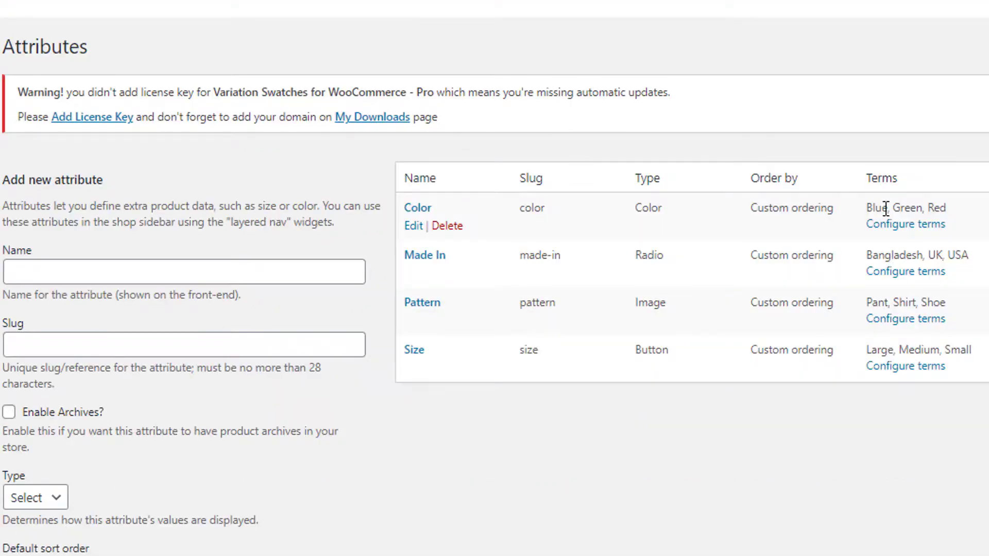
Step: Configure the Color attribute's terms, giving Blue the blue preset swatch and Green the green preset swatch, and update them
click(915, 225)
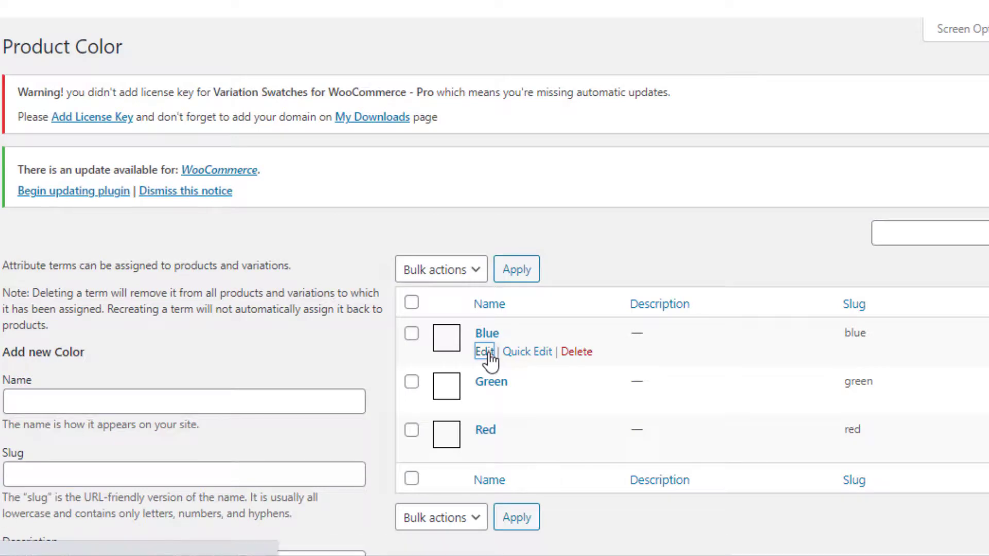
click(484, 352)
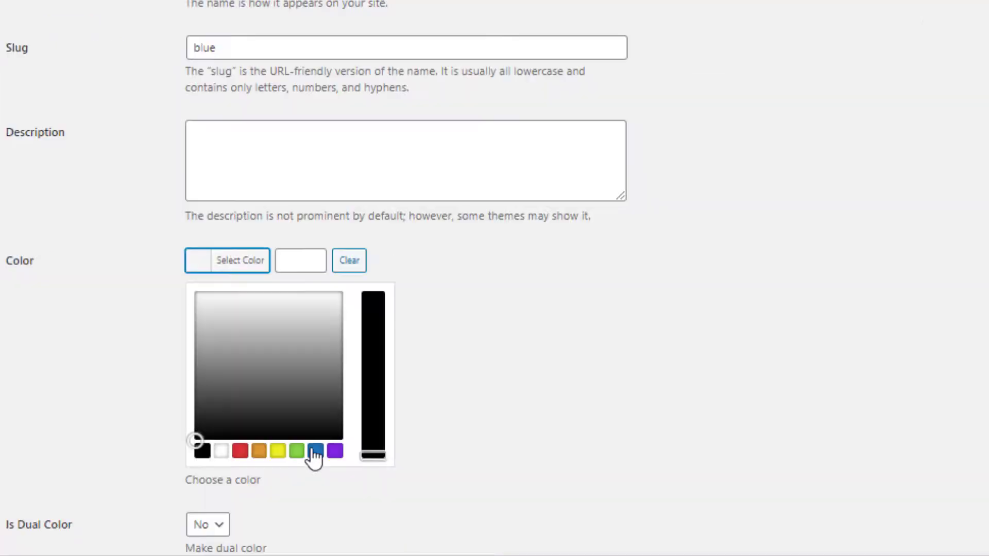
click(316, 451)
scroll(147, 502, down, 5)
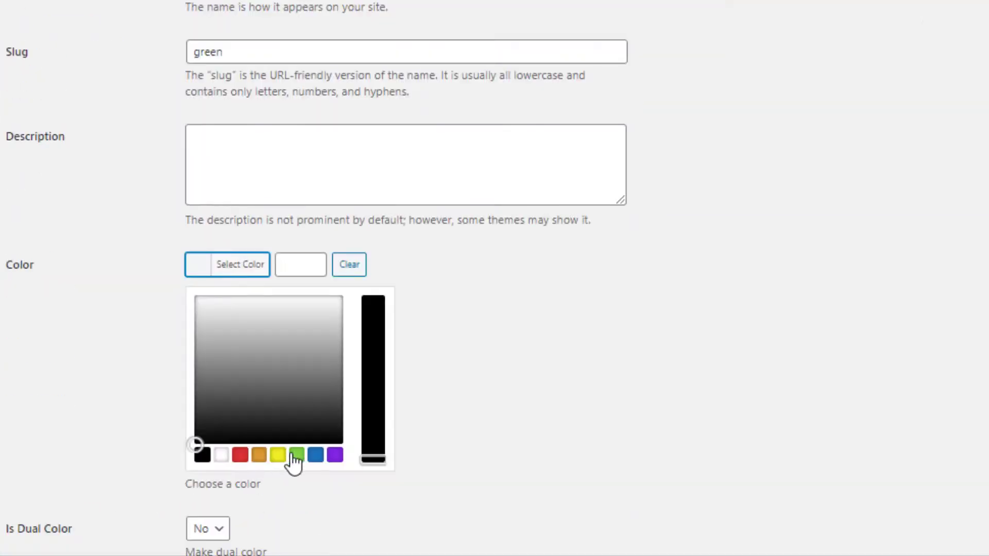
click(288, 455)
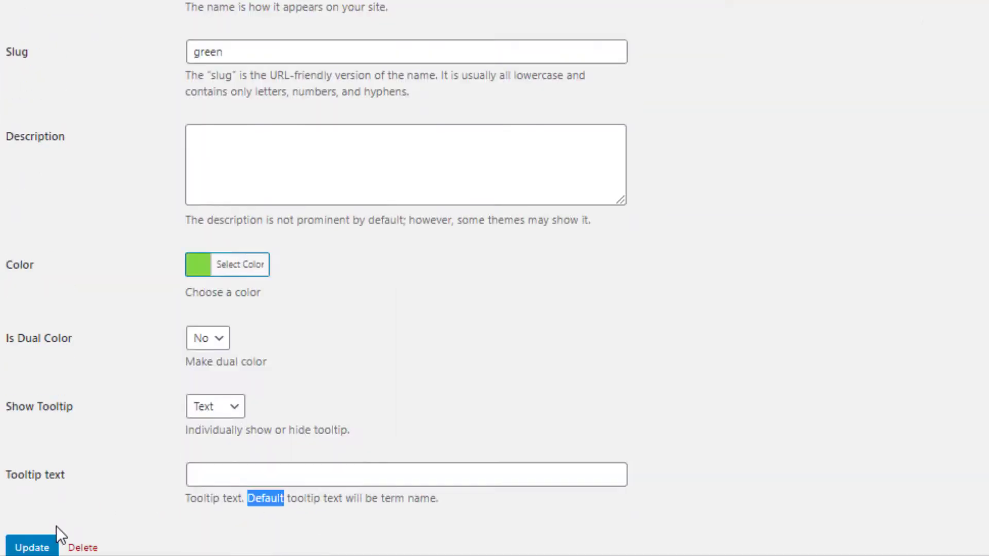
click(32, 545)
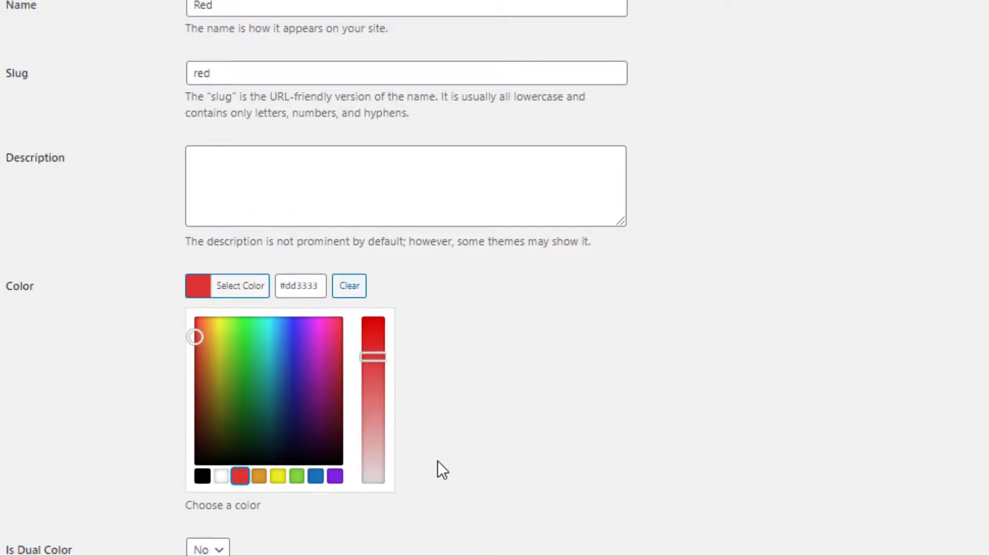
Step: Update the Color attribute's Red term with the red #dd3333 swatch
scroll(439, 469, down, 4)
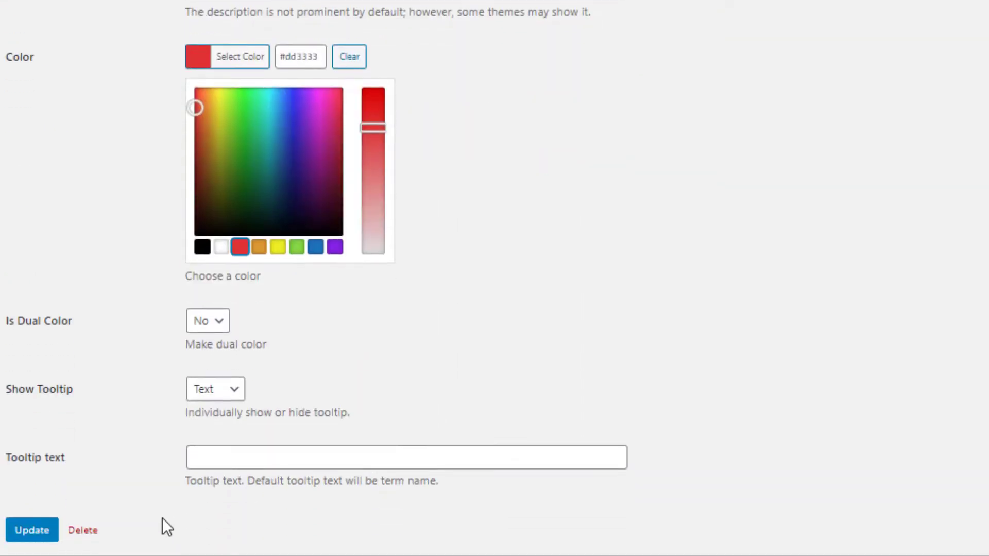
click(45, 530)
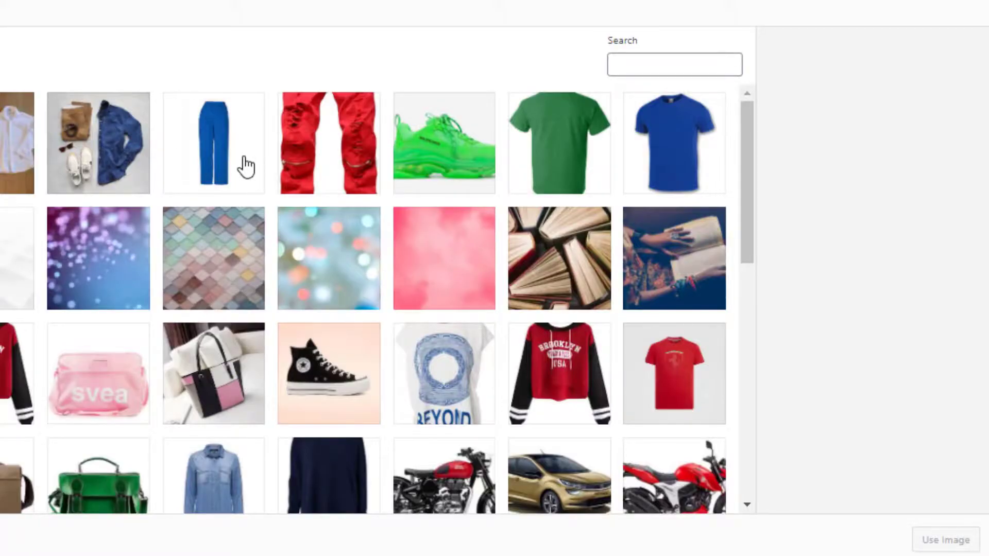
Step: Assign images to the Pattern attribute's terms: the blue trousers, the green T-shirt for Shirt, and the green sneaker for Shoe
click(246, 166)
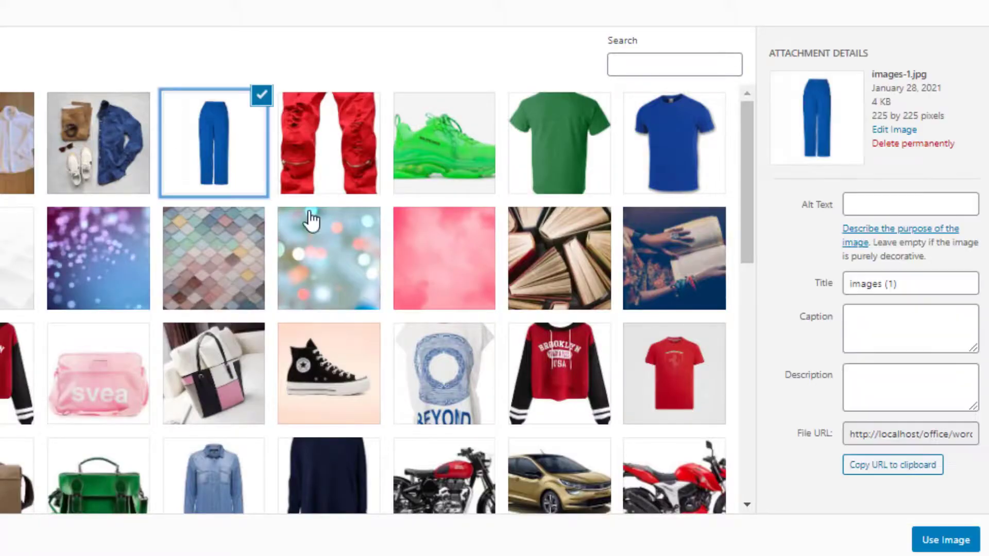
click(947, 540)
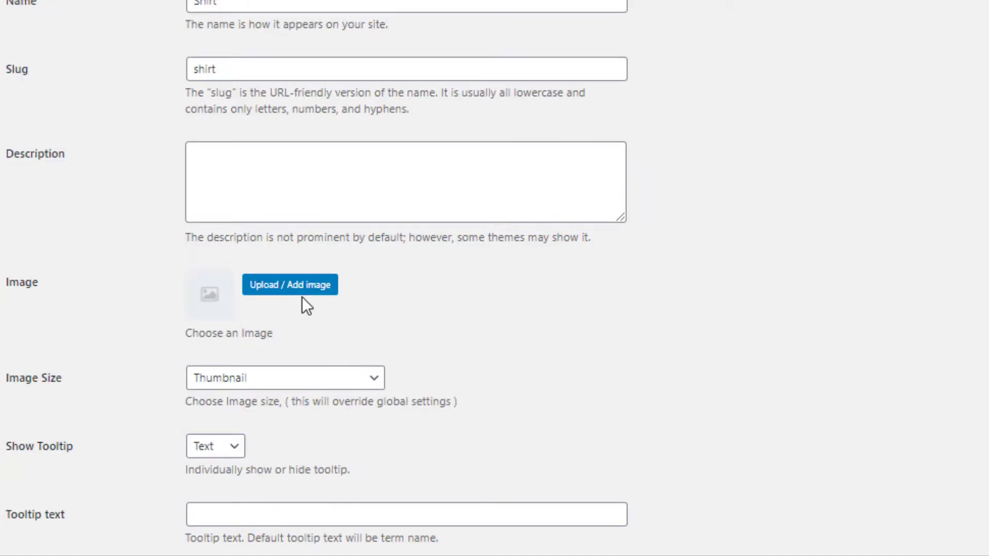
click(301, 297)
click(307, 137)
click(914, 512)
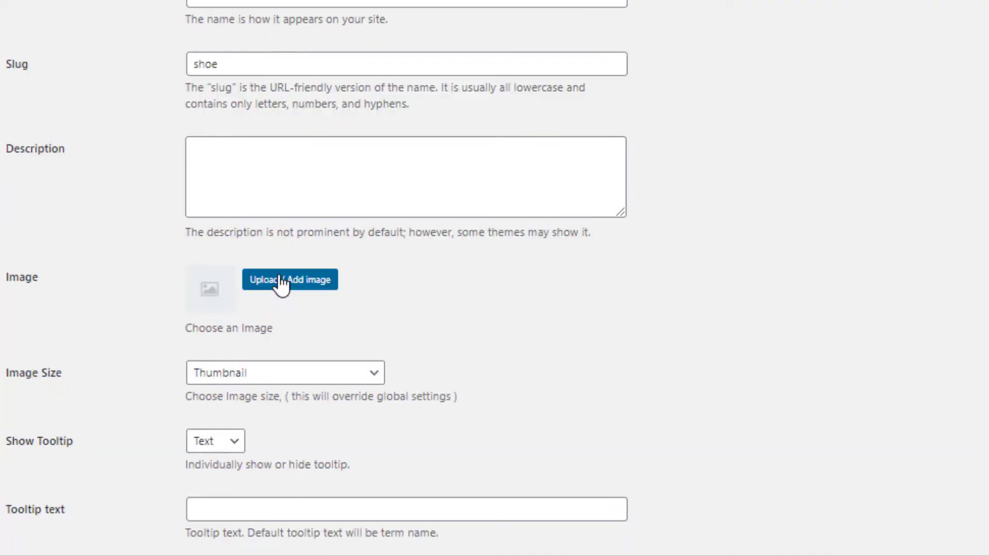
click(278, 283)
click(917, 516)
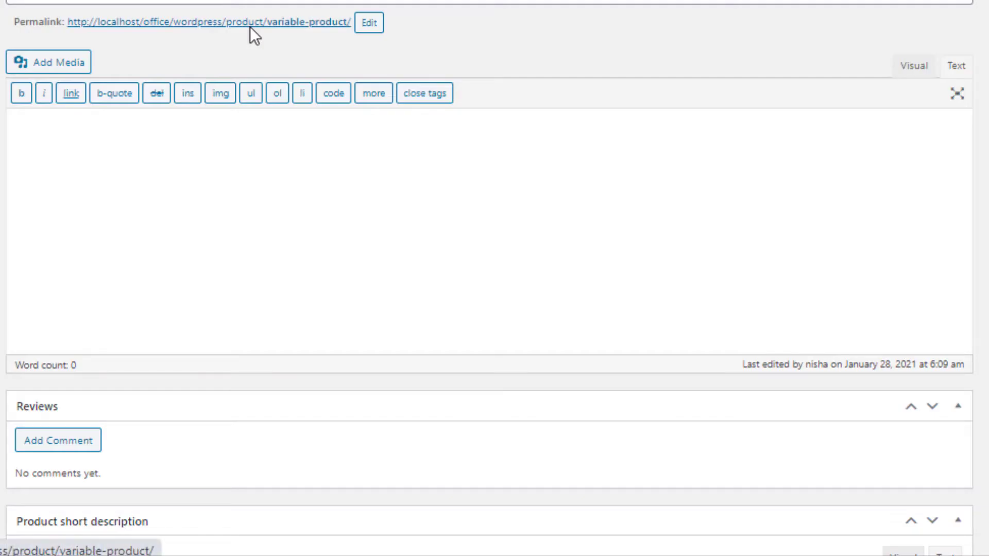
Step: Open the variable product's storefront page from its permalink to check the attribute swatches
click(249, 26)
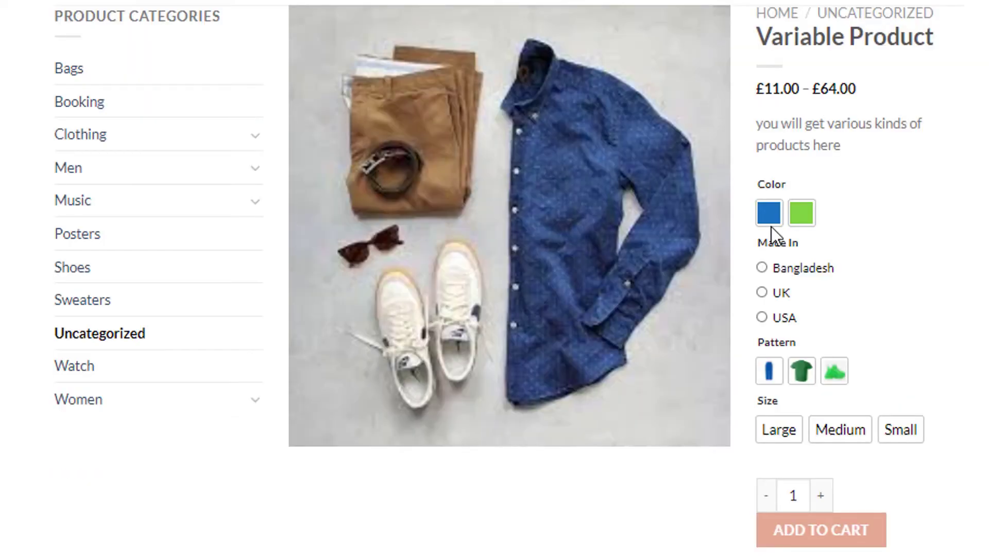